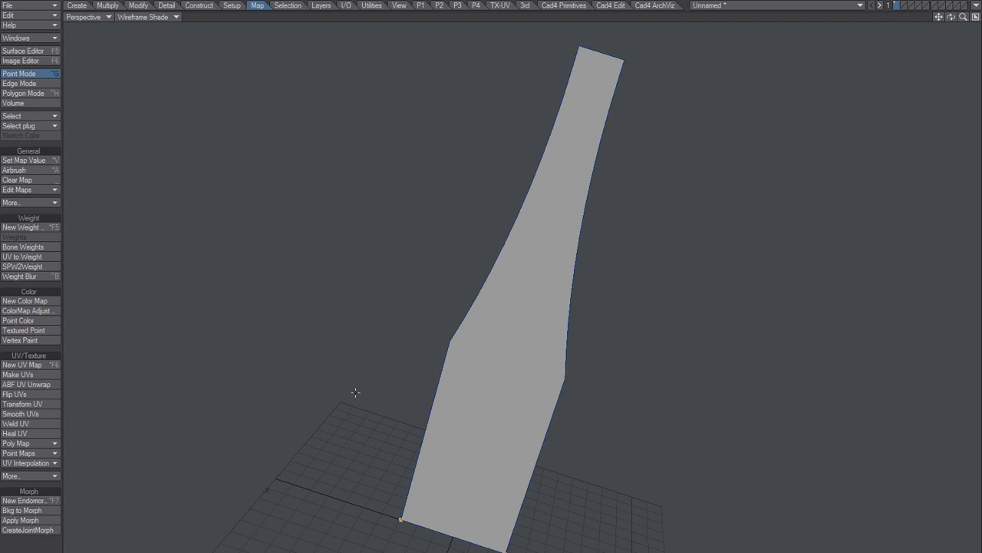
# Round the corners of the bottle profile and inset it to form a thin border of polygons along its outline.
pyautogui.hotkey('ctrl', 'z')
pyautogui.press('/')
pyautogui.press('z')
pyautogui.press('z')
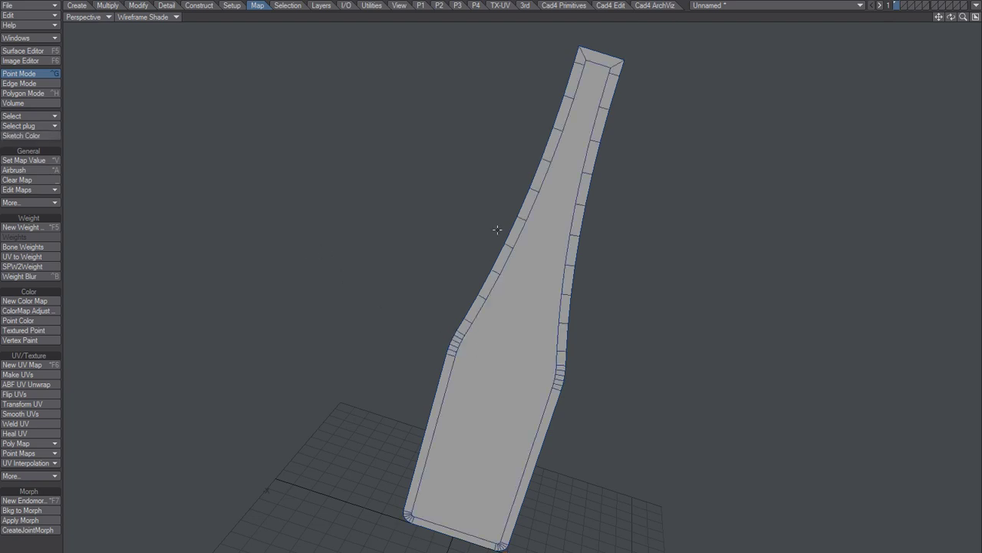
# Delete the strip closing the bottle's mouth and the large inner polygon, keeping the thin wall outline.
pyautogui.hotkey('ctrl', 'h')
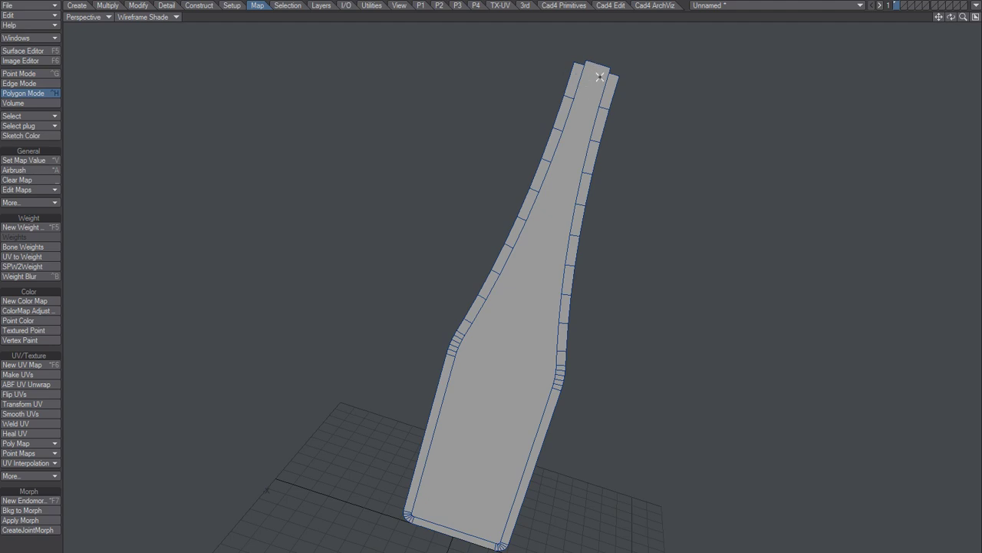
pyautogui.click(582, 106)
pyautogui.press('Delete')
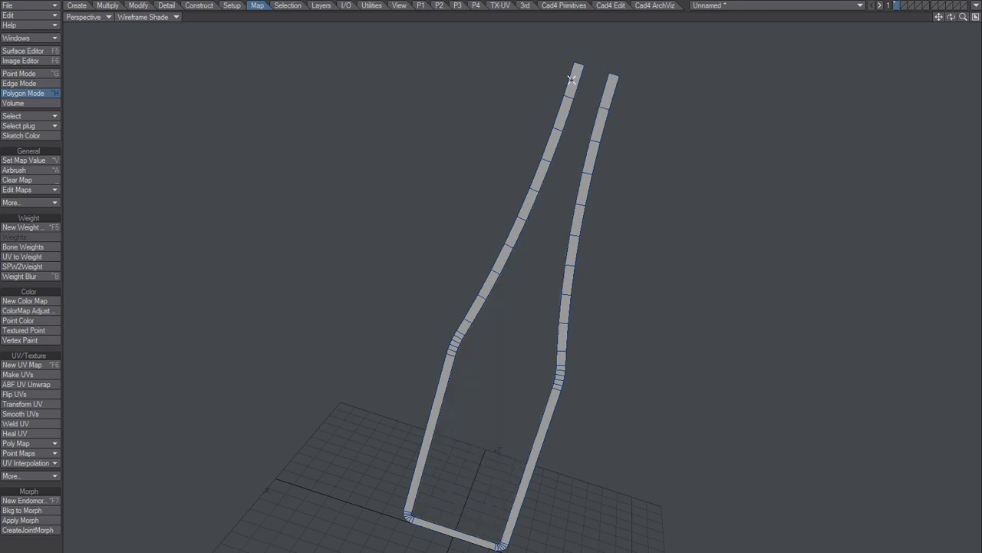
# Round the four end points of the two wall strips at the open bottle mouth.
pyautogui.hotkey('ctrl', 'g')
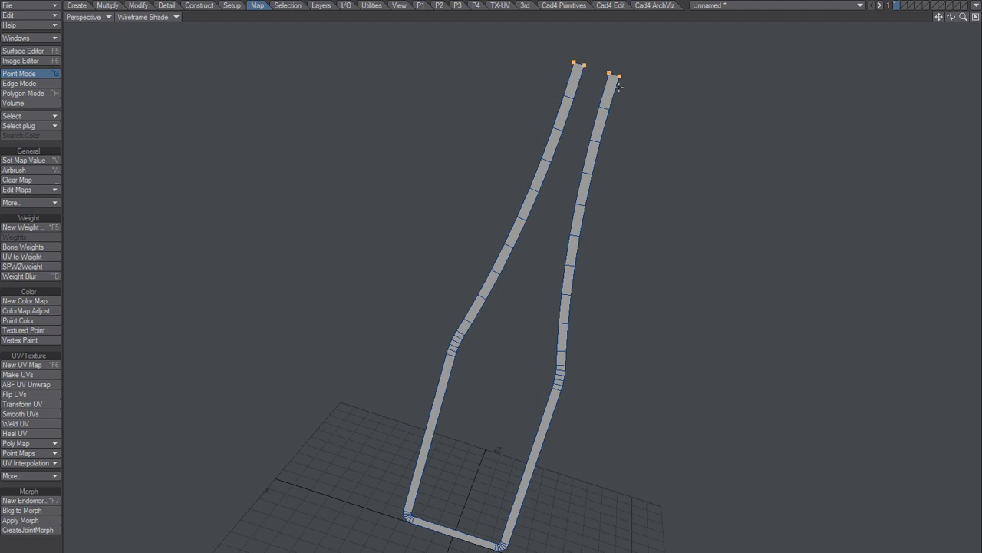
pyautogui.press('/')
pyautogui.press('space')
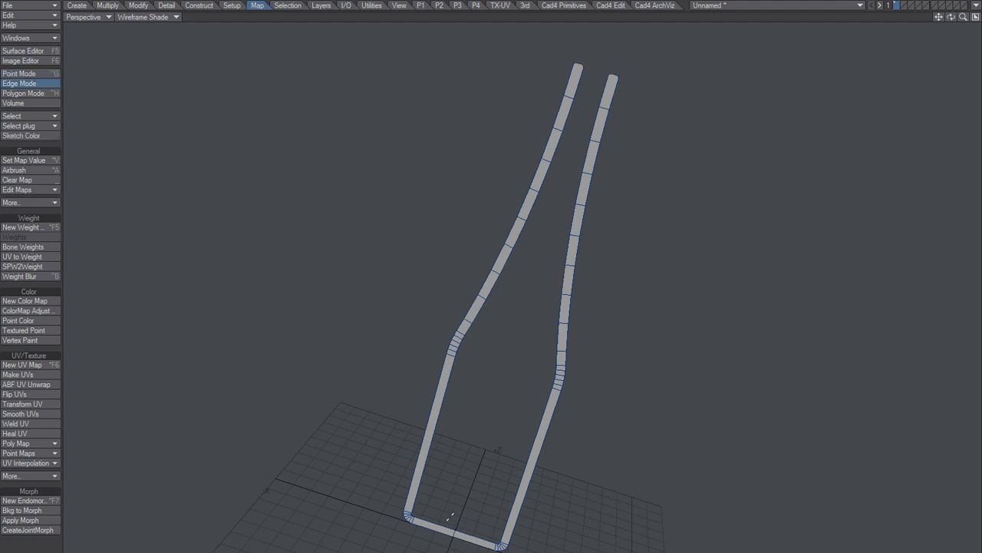
# Delete the right half of the bottle wall, from the middle of the base up to the mouth.
pyautogui.press('space')
pyautogui.click(476, 540)
pyautogui.press('Delete')
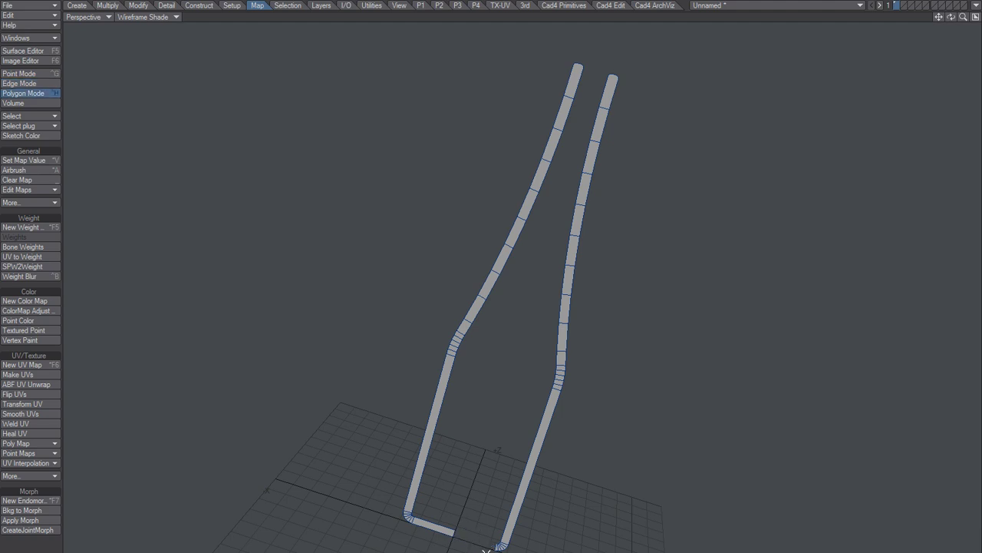
pyautogui.click(498, 544)
pyautogui.press(']')
pyautogui.press('Delete')
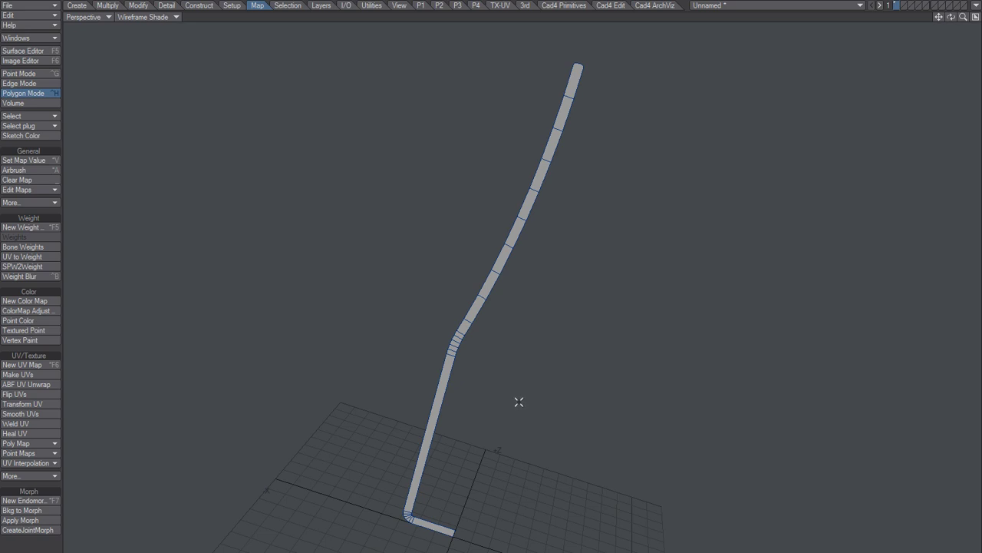
# Restore the four-view layout and change the UV Texture viewport to the Top (XZ) view.
pyautogui.keyDown('alt'); pyautogui.moveTo(557, 388); pyautogui.dragTo(549, 333); pyautogui.keyUp('alt')
pyautogui.press('space')
pyautogui.press('space')
pyautogui.press('space')
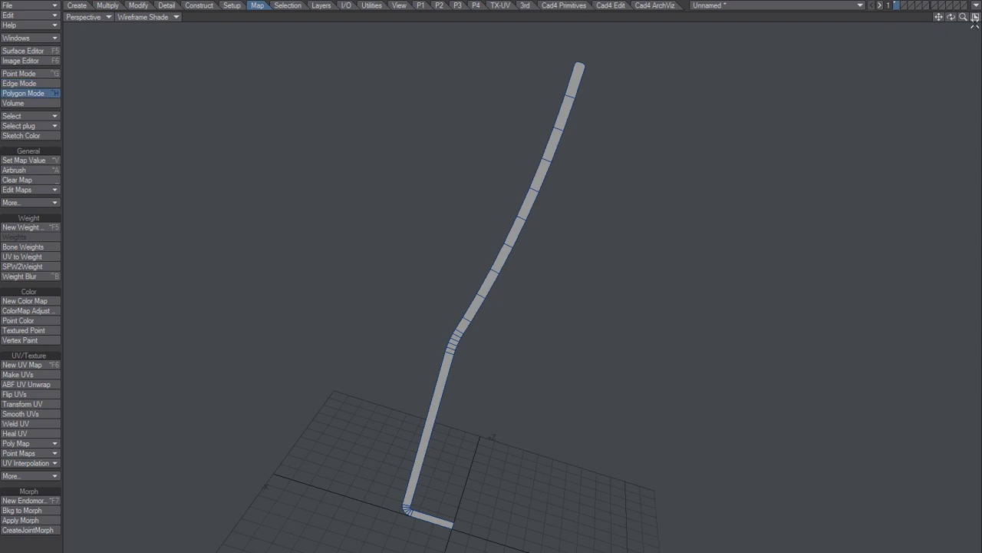
pyautogui.click(977, 18)
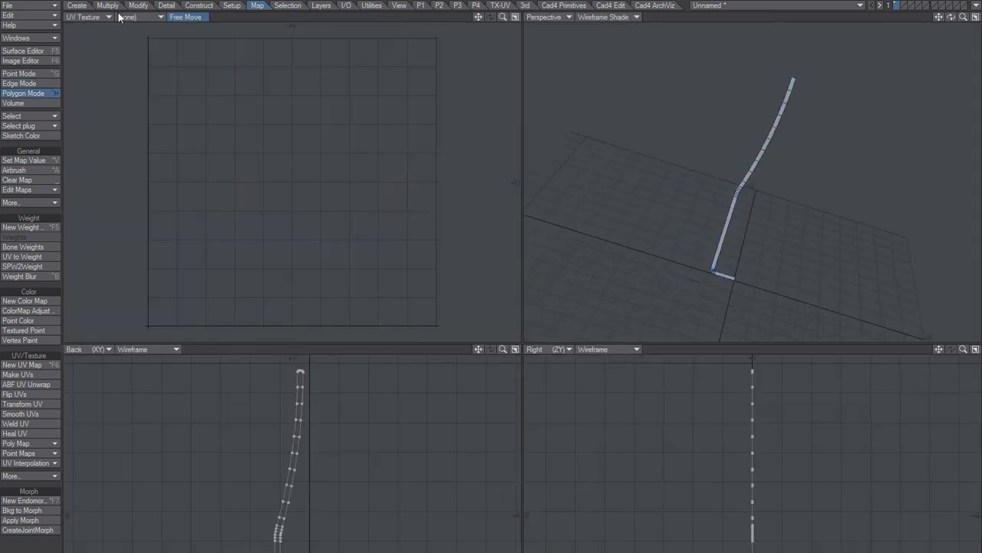
pyautogui.click(91, 17)
pyautogui.click(82, 10)
pyautogui.keyDown('ctrl'); pyautogui.keyDown('alt'); pyautogui.moveTo(713, 177); pyautogui.dragTo(766, 163); pyautogui.keyUp('alt'); pyautogui.keyUp('ctrl')
pyautogui.scroll(-5, 767, 163)
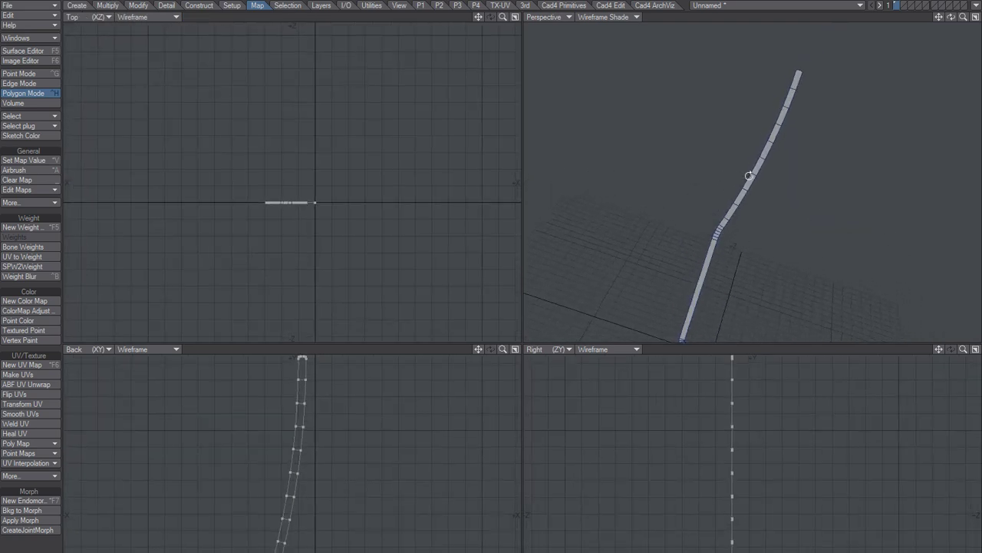
pyautogui.keyDown('alt'); pyautogui.keyDown('shift'); pyautogui.moveTo(736, 196); pyautogui.dragTo(746, 167); pyautogui.keyUp('shift'); pyautogui.keyUp('alt')
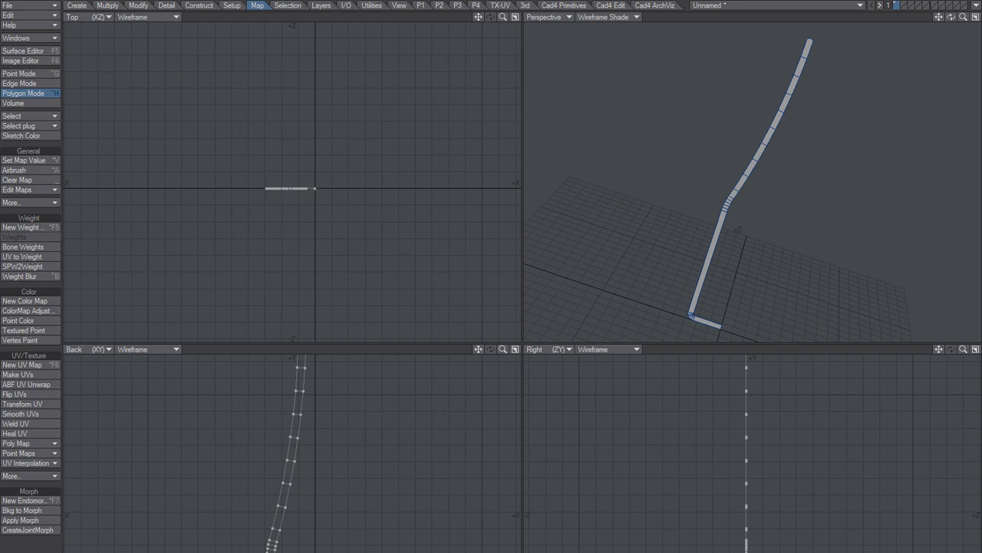
# Create a planar UV map named Texture on the Y axis and display it in a UV Texture viewport.
pyautogui.hotkey('ctrl', 'F6')
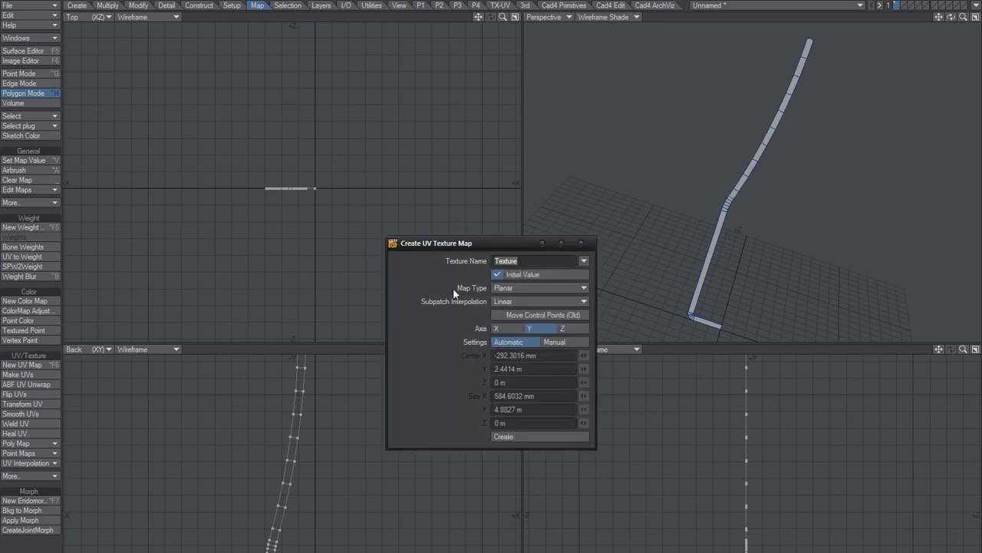
pyautogui.click(514, 435)
pyautogui.click(581, 244)
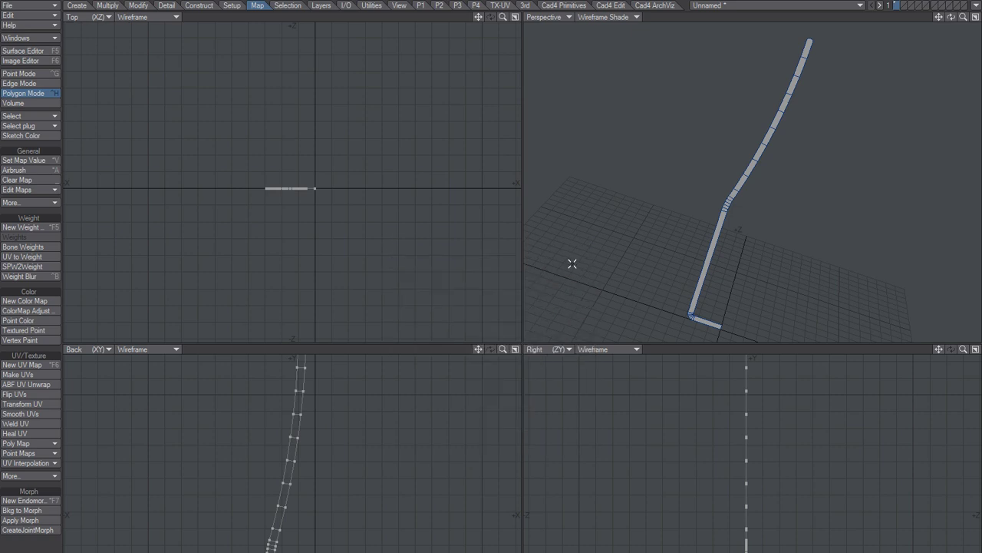
pyautogui.click(98, 17)
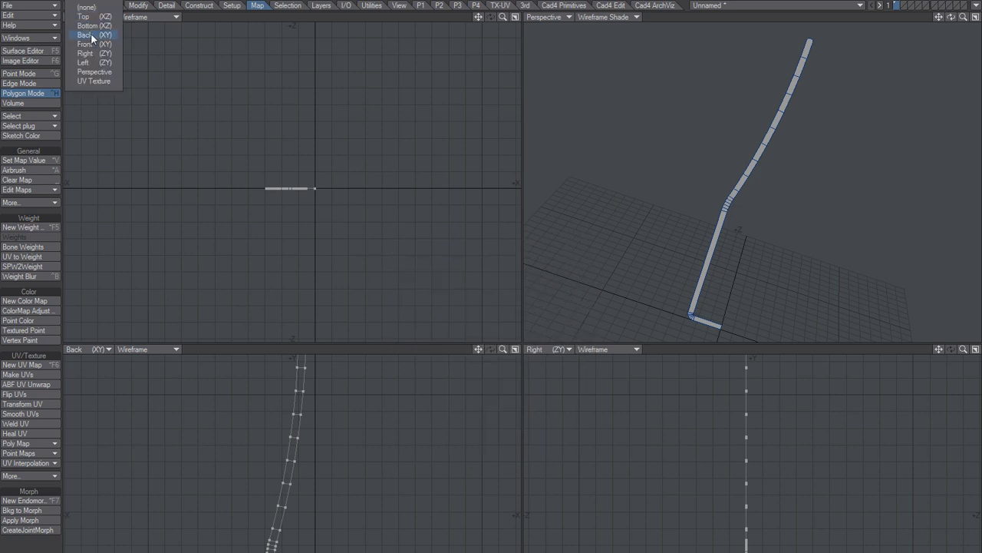
pyautogui.click(94, 80)
pyautogui.press('a')
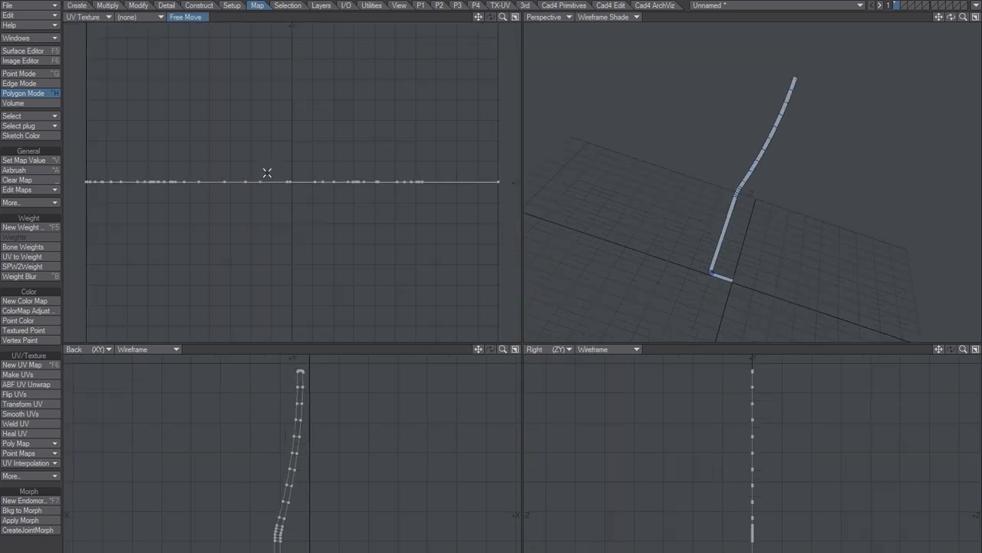
# Lathe the wall profile around the Y axis with 24 sides, a 359° end angle and UVs made along U.
pyautogui.moveTo(743, 191)
pyautogui.keyDown('ctrl'); pyautogui.keyDown('alt'); pyautogui.mouseDown()
pyautogui.moveTo(780, 181)
pyautogui.moveTo(730, 179)
pyautogui.mouseUp(); pyautogui.keyUp('alt'); pyautogui.keyUp('ctrl')
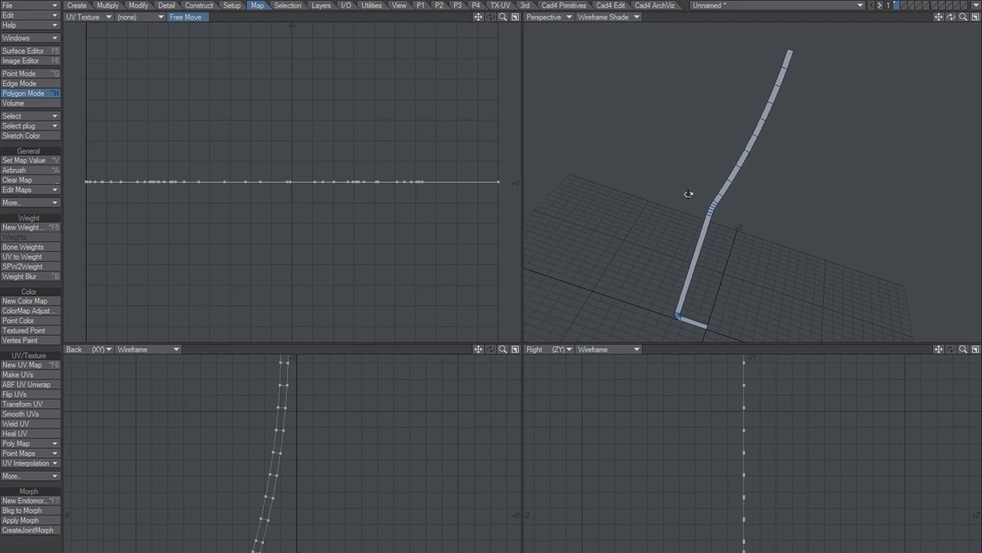
pyautogui.press('n')
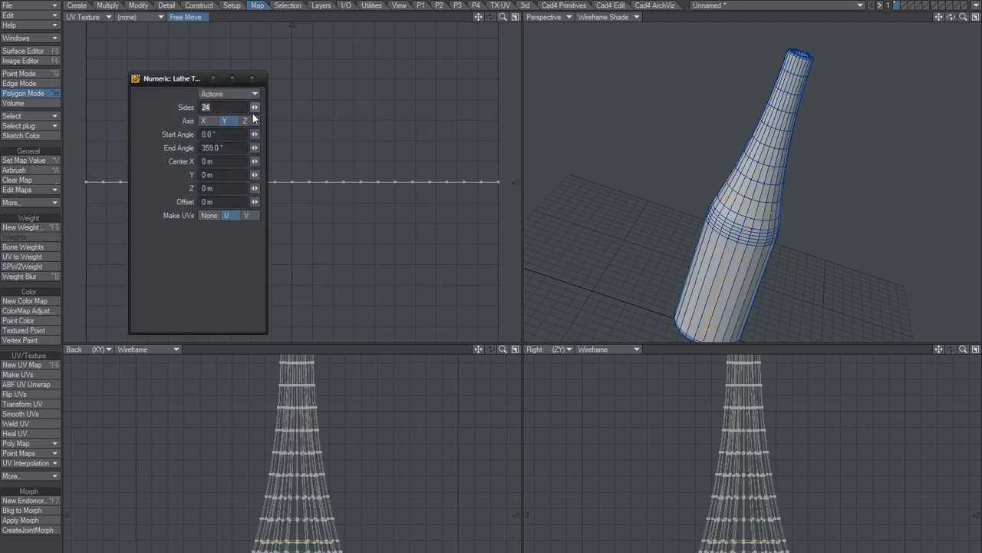
pyautogui.moveTo(178, 80); pyautogui.dragTo(344, 70)
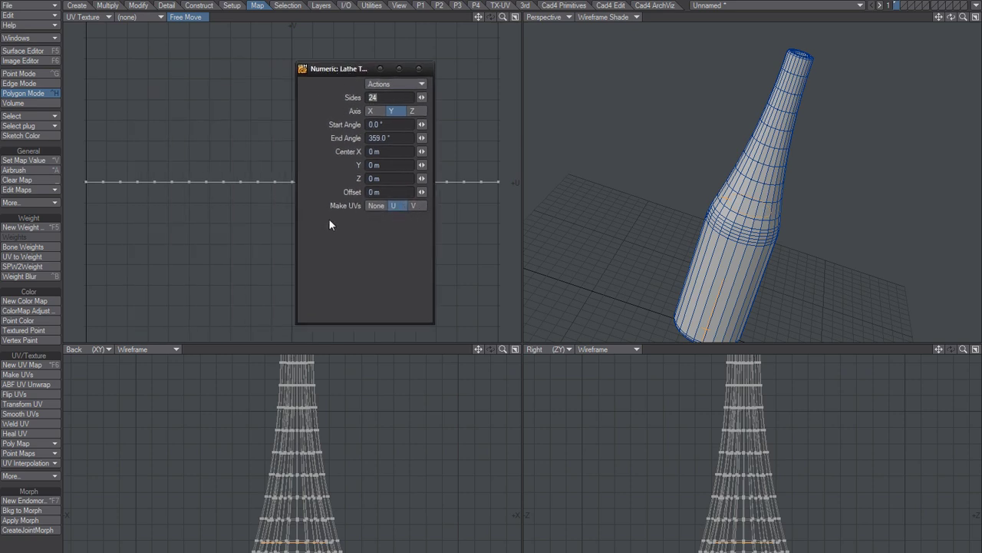
pyautogui.moveTo(373, 67); pyautogui.dragTo(411, 67)
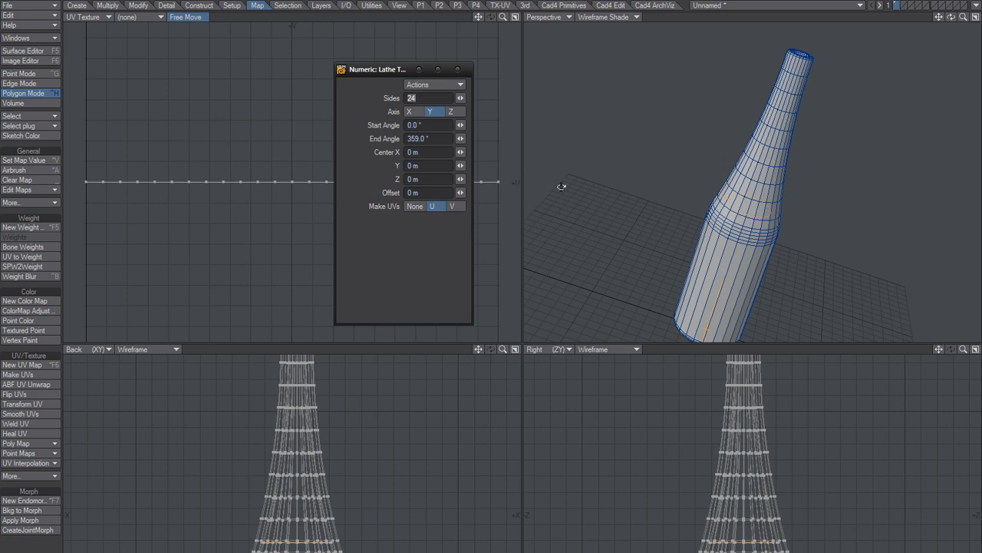
# Set the lathe's end angle to 360° and inspect the closed bottle surface.
pyautogui.scroll(5, 754, 165)
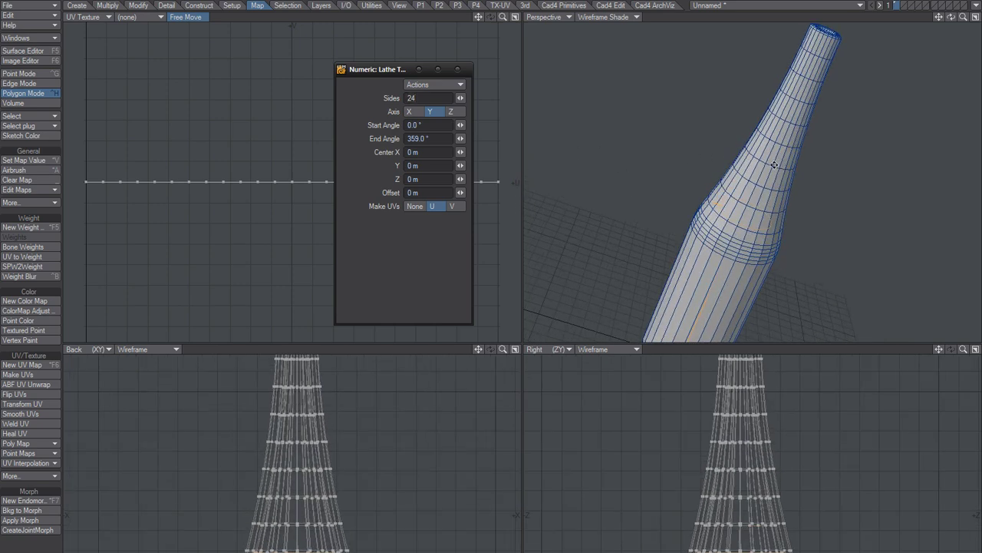
pyautogui.scroll(5, 756, 186)
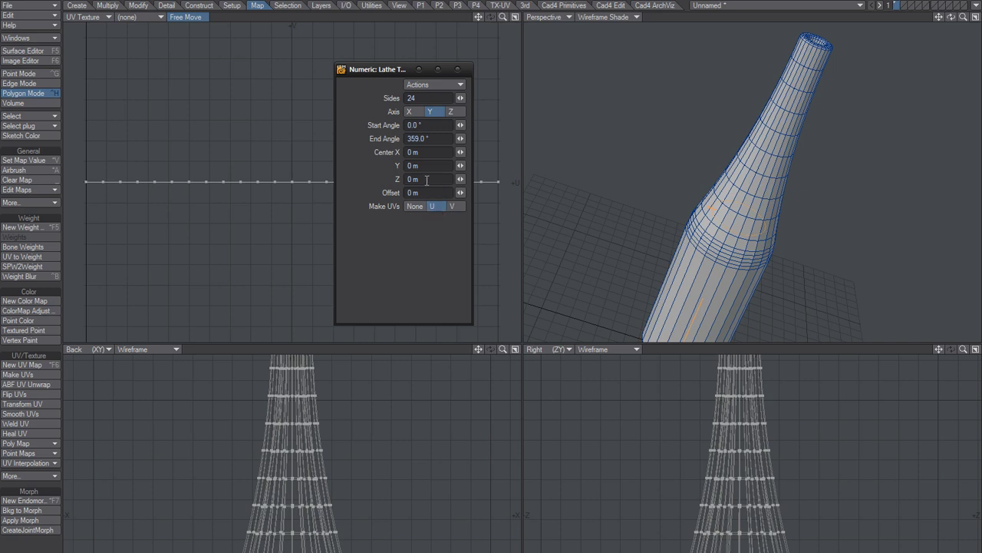
pyautogui.moveTo(433, 138); pyautogui.dragTo(331, 168)
pyautogui.write('360')
pyautogui.press('Return')
pyautogui.scroll(3, 768, 236)
pyautogui.scroll(4, 768, 236)
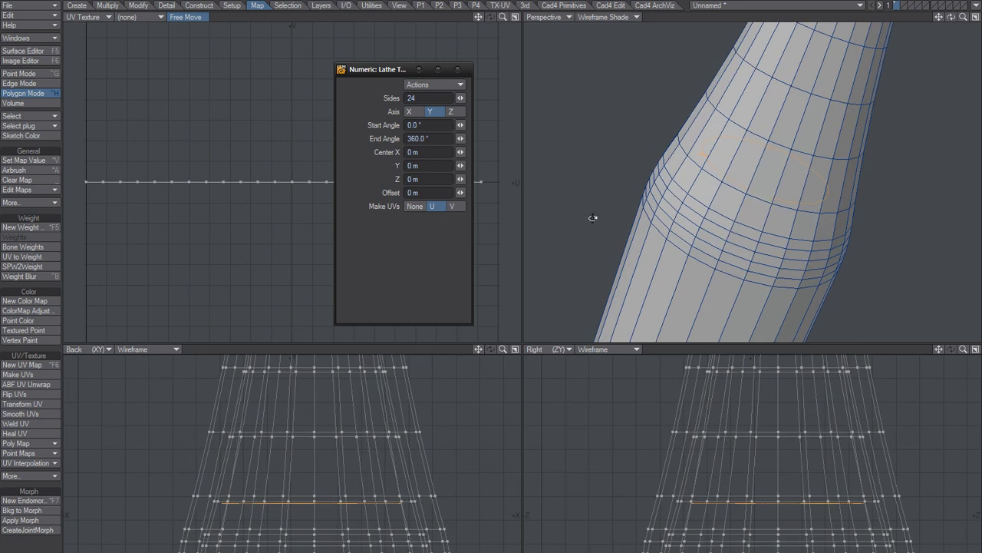
# Set the lathe's end angle to 359°, inspect the seam up close and close the numeric settings.
pyautogui.click(432, 138)
pyautogui.write('359')
pyautogui.press('Tab')
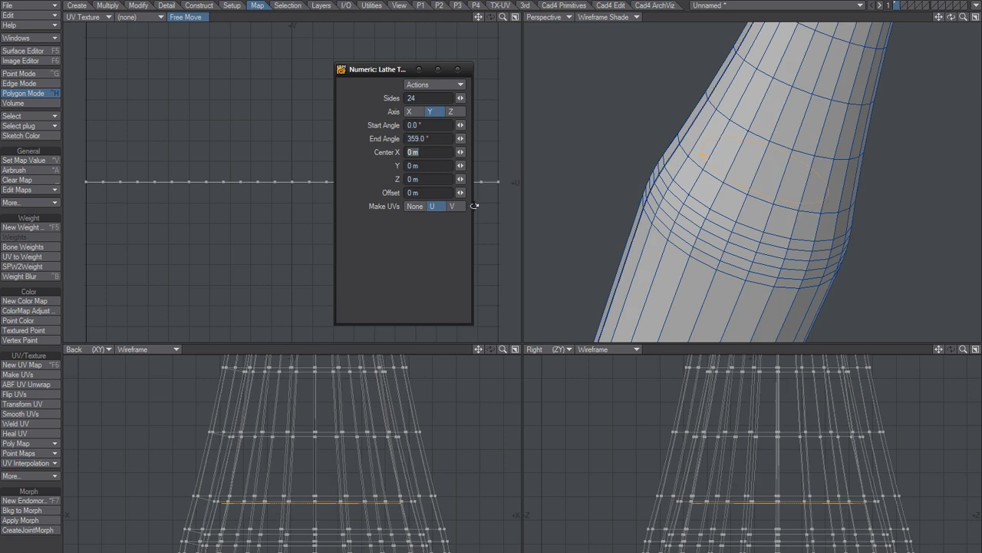
pyautogui.keyDown('alt'); pyautogui.moveTo(692, 170); pyautogui.dragTo(796, 222); pyautogui.keyUp('alt')
pyautogui.keyDown('alt'); pyautogui.moveTo(677, 220); pyautogui.dragTo(722, 201); pyautogui.keyUp('alt')
pyautogui.keyDown('ctrl'); pyautogui.keyDown('alt'); pyautogui.moveTo(721, 201); pyautogui.dragTo(740, 189); pyautogui.keyUp('alt'); pyautogui.keyUp('ctrl')
pyautogui.scroll(3, 741, 189)
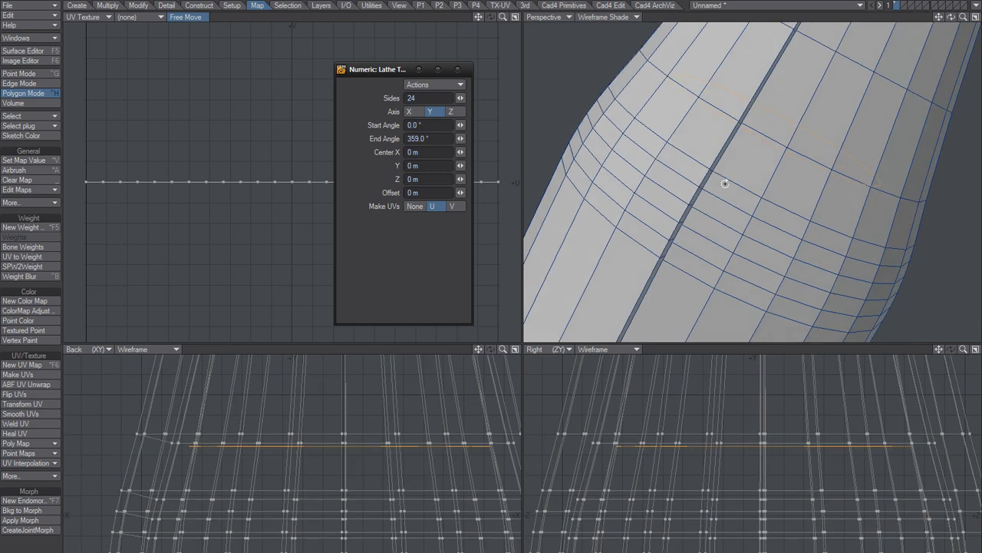
pyautogui.click(459, 71)
# Convert the U values of the Texture UV map into a new weight map named weighty, with shift 0.0 and scale 100%.
pyautogui.scroll(-3, 650, 192)
pyautogui.scroll(-4, 648, 198)
pyautogui.keyDown('alt'); pyautogui.keyDown('shift'); pyautogui.moveTo(709, 171); pyautogui.dragTo(669, 233); pyautogui.keyUp('shift'); pyautogui.keyUp('alt')
pyautogui.keyDown('alt'); pyautogui.keyDown('shift'); pyautogui.moveTo(745, 112); pyautogui.dragTo(717, 158); pyautogui.keyUp('shift'); pyautogui.keyUp('alt')
pyautogui.keyDown('alt'); pyautogui.keyDown('shift'); pyautogui.moveTo(632, 272); pyautogui.dragTo(710, 142); pyautogui.keyUp('shift'); pyautogui.keyUp('alt')
pyautogui.scroll(-2, 676, 204)
pyautogui.scroll(-3, 679, 224)
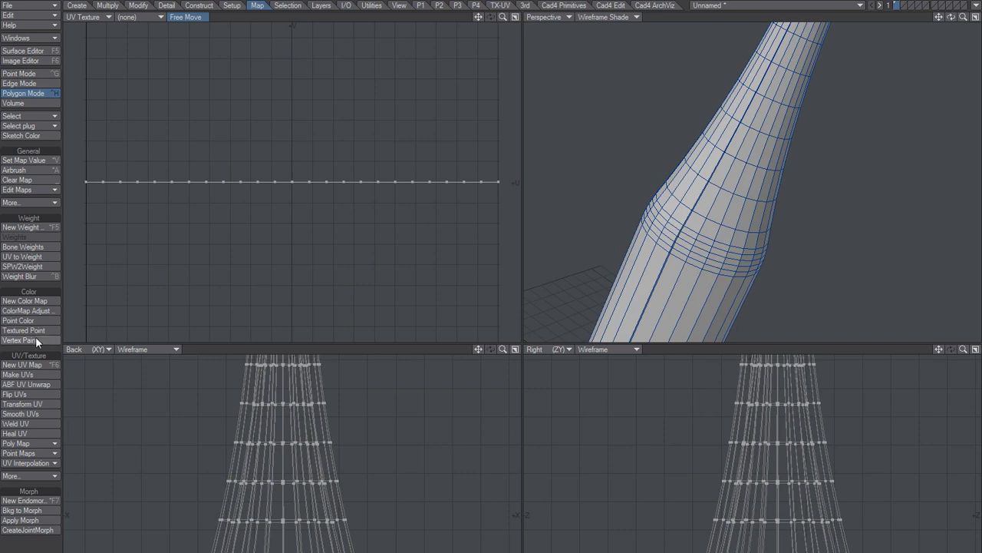
pyautogui.click(31, 256)
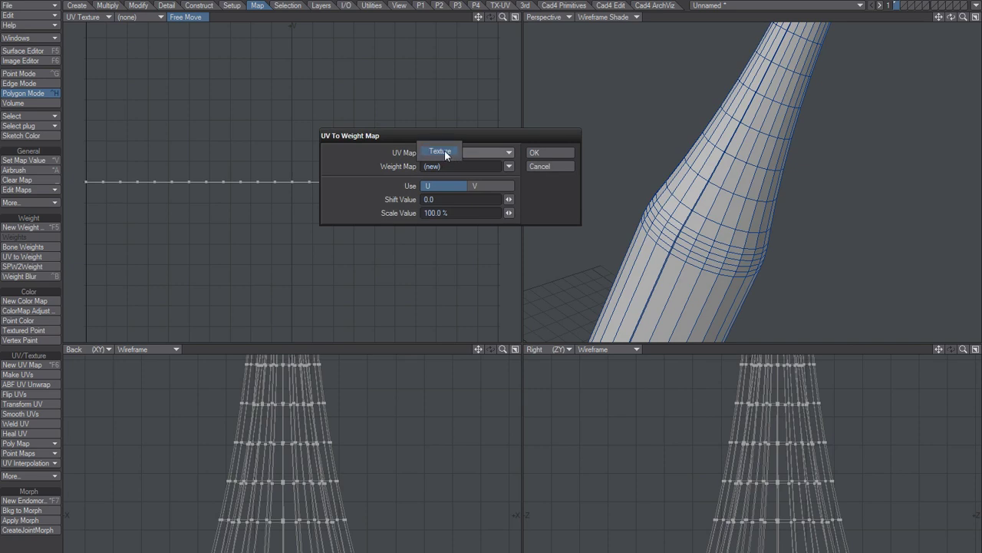
pyautogui.click(444, 151)
pyautogui.press('Tab')
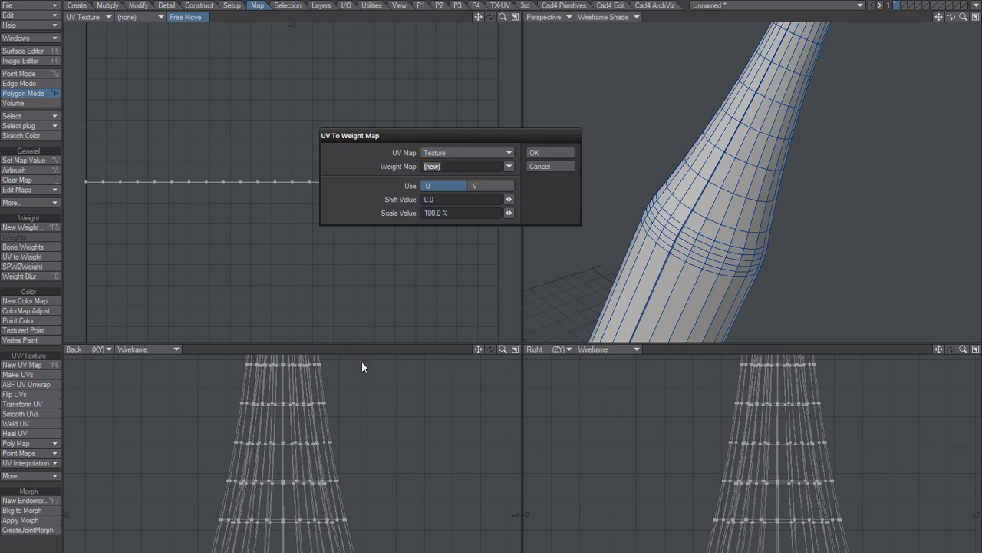
pyautogui.write('weighty')
pyautogui.press('Tab')
pyautogui.moveTo(453, 215); pyautogui.dragTo(355, 224)
pyautogui.click(348, 224)
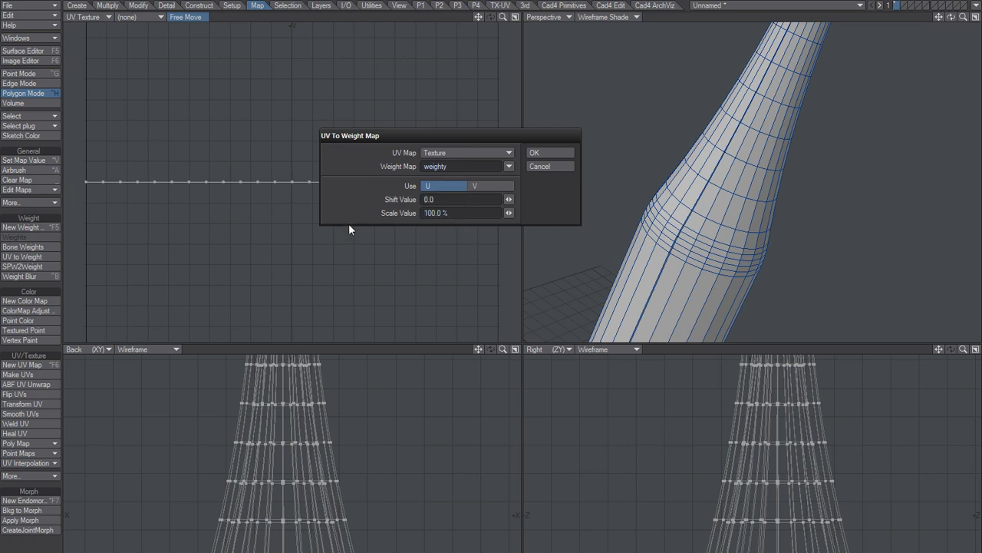
pyautogui.click(547, 152)
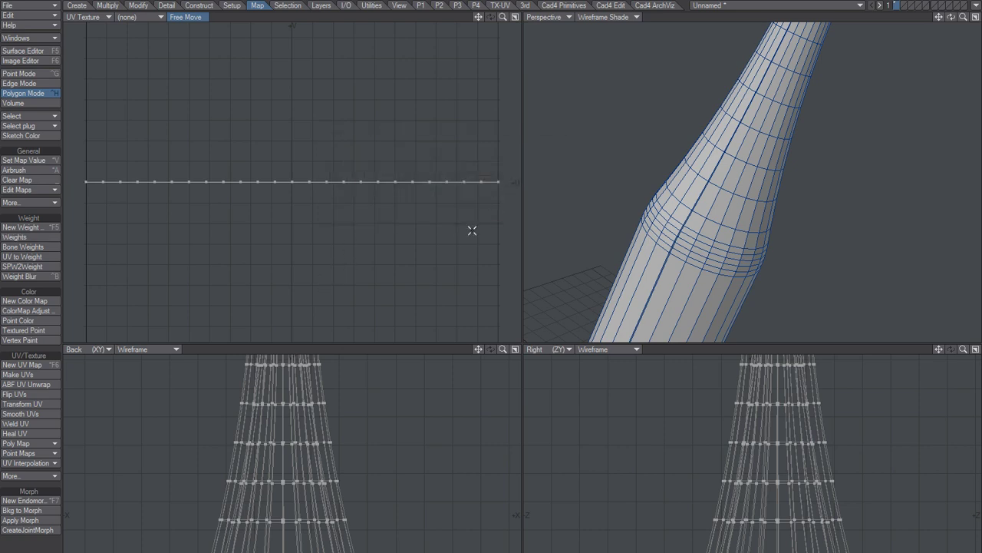
# Display the perspective view in Weight Shade and examine the weights around the bottle's seam.
pyautogui.click(607, 18)
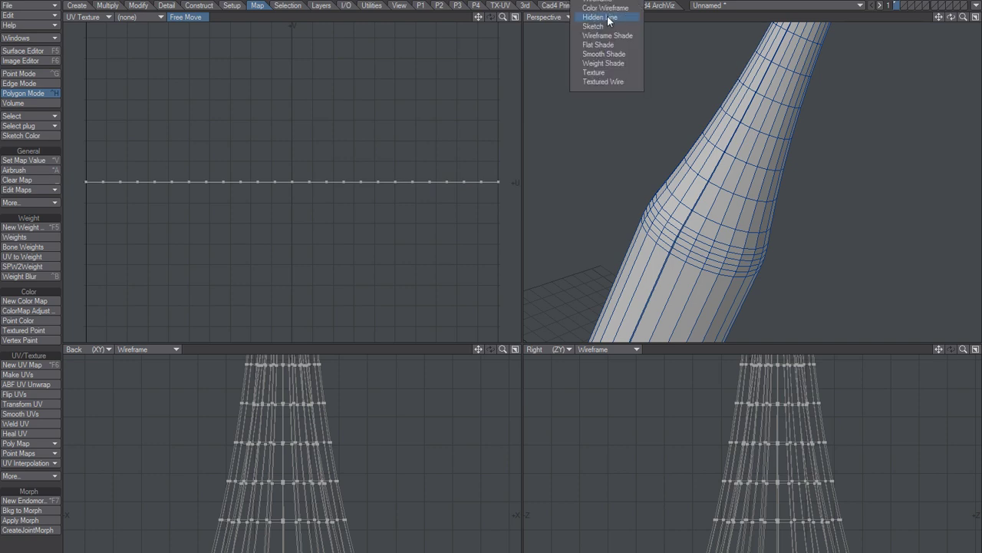
pyautogui.click(612, 67)
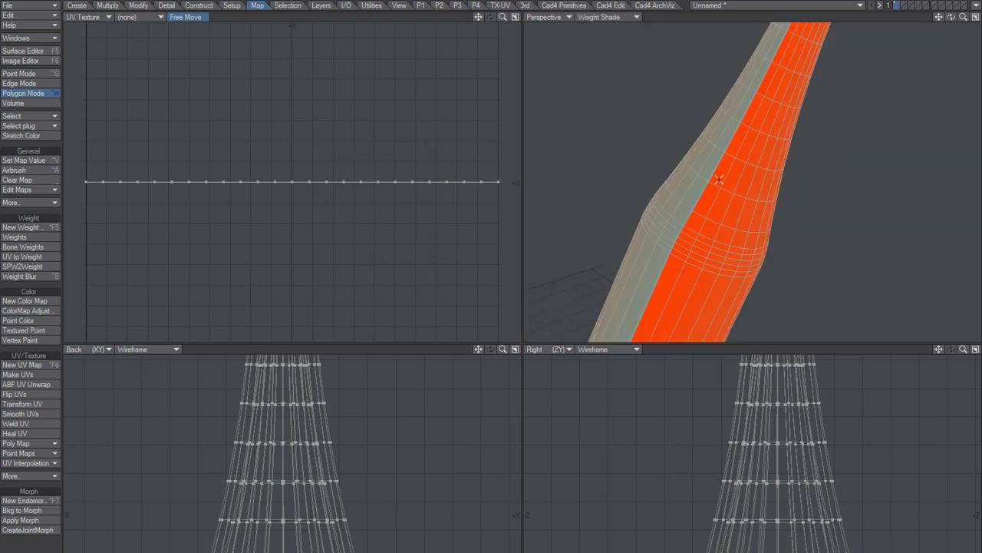
pyautogui.moveTo(700, 170)
pyautogui.keyDown('alt'); pyautogui.mouseDown()
pyautogui.moveTo(760, 147)
pyautogui.moveTo(695, 195)
pyautogui.mouseUp(); pyautogui.keyUp('alt')
pyautogui.moveTo(695, 195)
pyautogui.keyDown('ctrl'); pyautogui.keyDown('alt'); pyautogui.mouseDown()
pyautogui.moveTo(772, 146)
pyautogui.moveTo(735, 178)
pyautogui.moveTo(717, 173)
pyautogui.mouseUp(); pyautogui.keyUp('alt'); pyautogui.keyUp('ctrl')
pyautogui.keyDown('alt'); pyautogui.moveTo(718, 173); pyautogui.dragTo(709, 198); pyautogui.keyUp('alt')
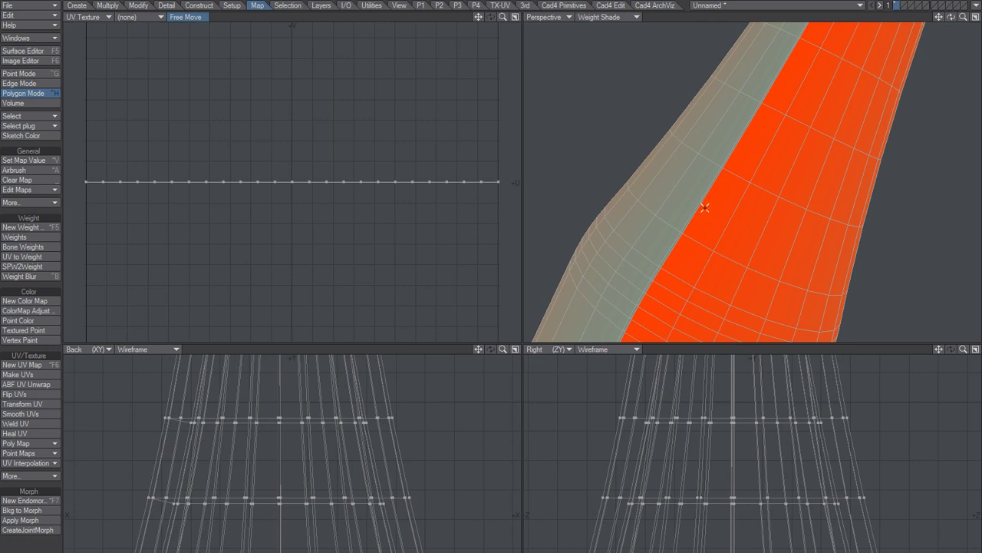
pyautogui.keyDown('alt'); pyautogui.moveTo(706, 208); pyautogui.dragTo(722, 197); pyautogui.keyUp('alt')
# Merge the bottle's seam points using a fixed distance of 15 mm, without merging UVs.
pyautogui.moveTo(734, 160); pyautogui.dragTo(726, 179)
pyautogui.press('/')
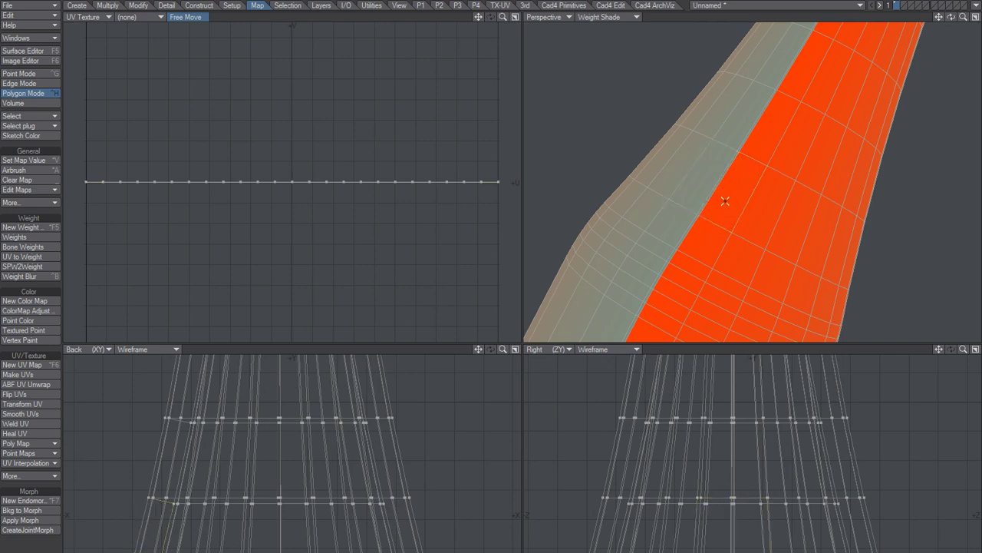
pyautogui.press('m')
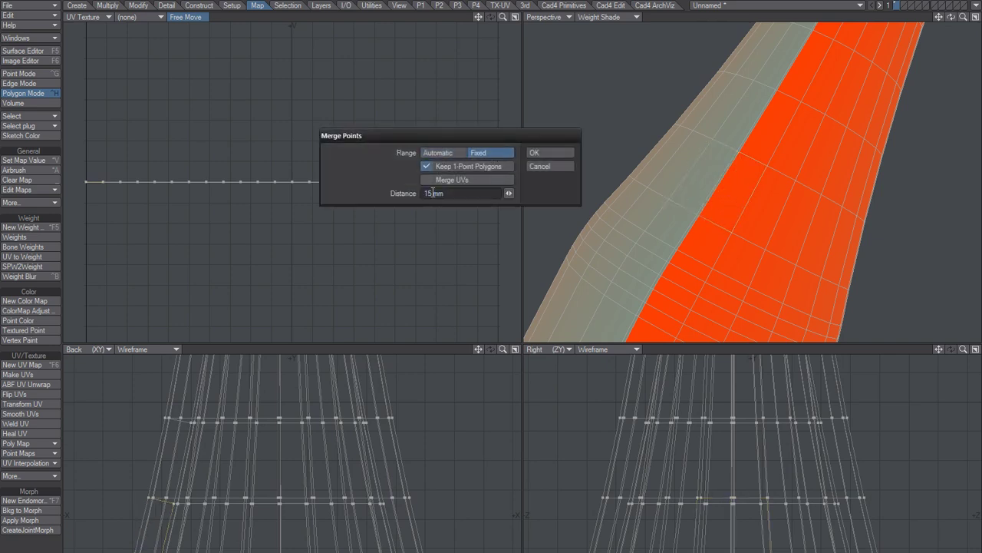
pyautogui.click(546, 151)
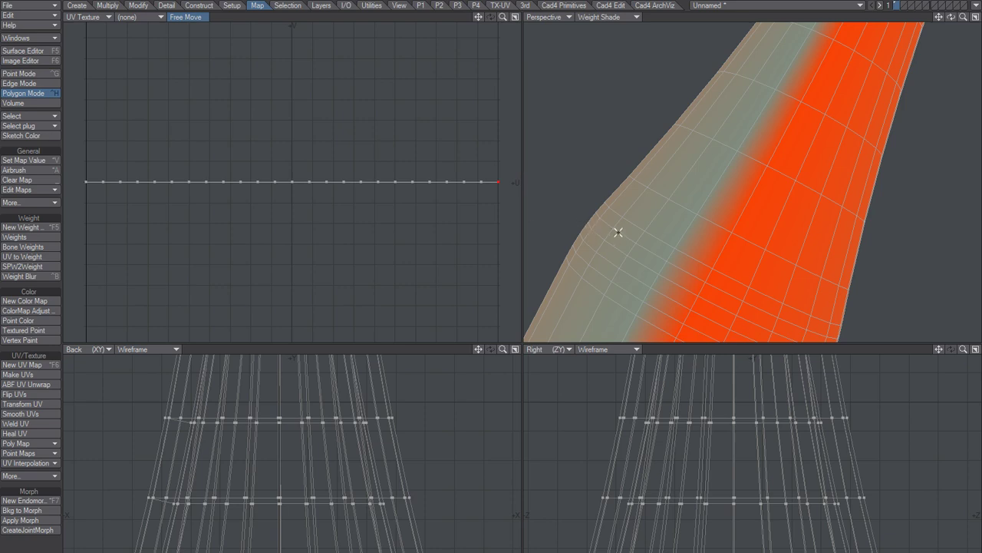
# Undo the seam point merge and select a cap polygon along the open seam, with the perspective view maximized.
pyautogui.hotkey('ctrl', 'z')
pyautogui.keyDown('ctrl'); pyautogui.keyDown('alt'); pyautogui.moveTo(726, 184); pyautogui.dragTo(647, 243); pyautogui.keyUp('alt'); pyautogui.keyUp('ctrl')
pyautogui.scroll(5, 734, 204)
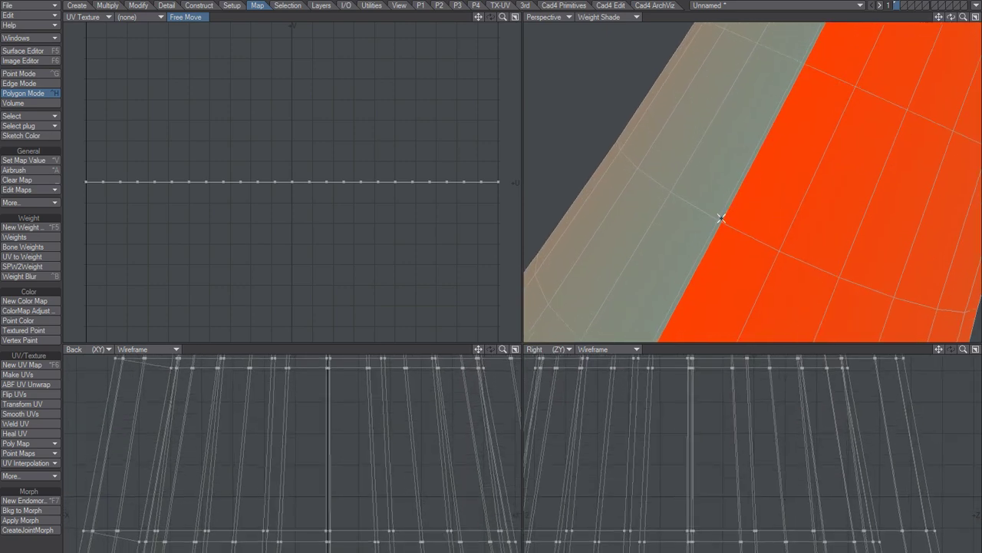
pyautogui.click(714, 225)
pyautogui.click(714, 220)
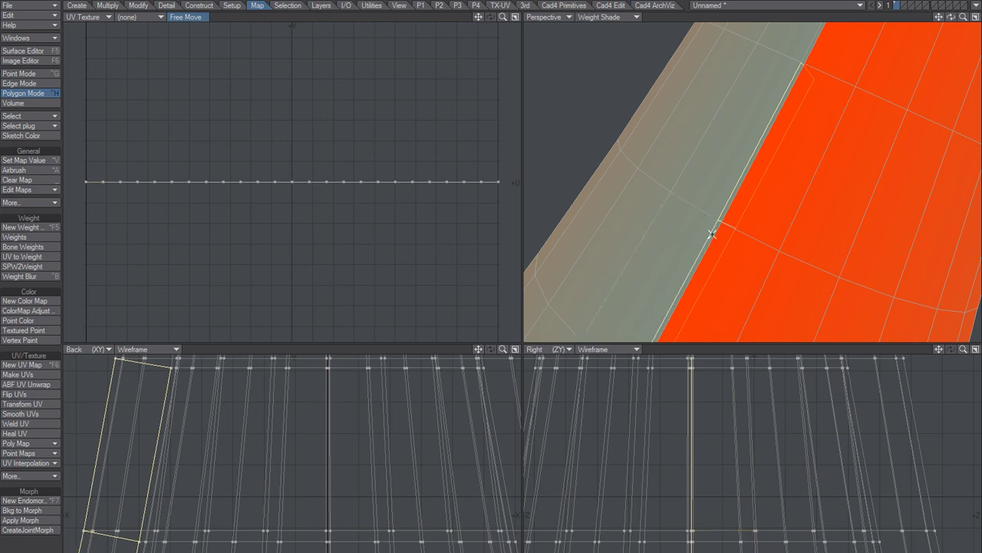
pyautogui.scroll(-1, 698, 227)
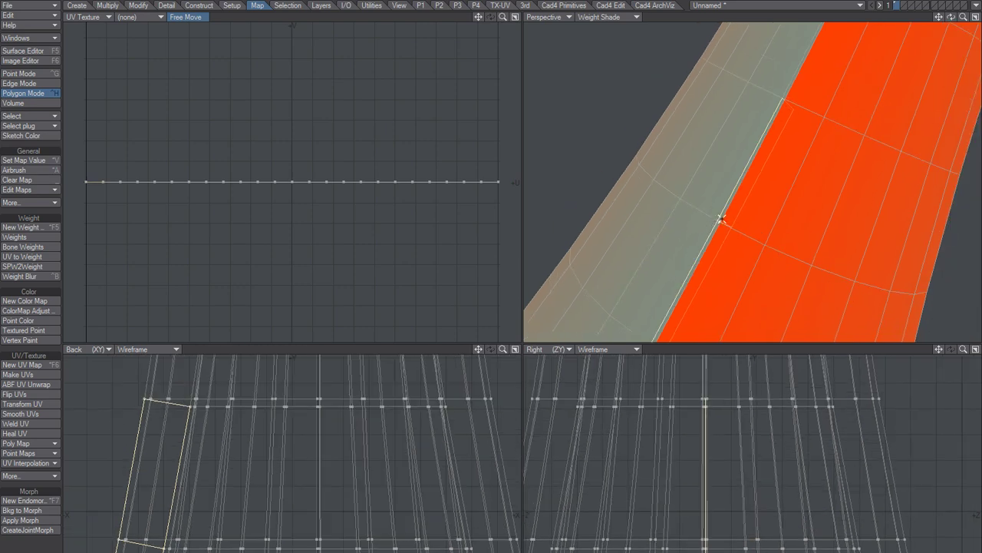
pyautogui.keyDown('alt'); pyautogui.moveTo(725, 218); pyautogui.dragTo(735, 168); pyautogui.keyUp('alt')
pyautogui.click(975, 17)
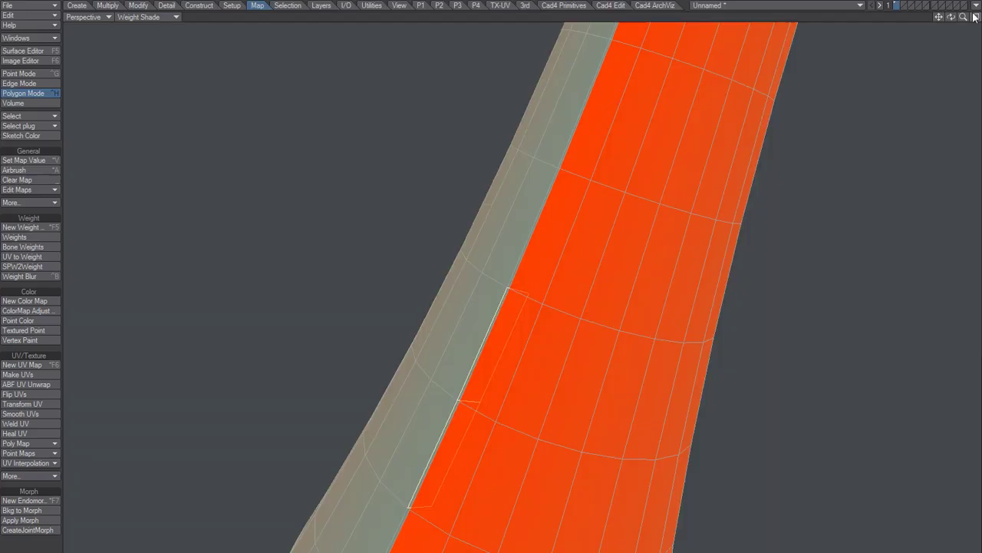
pyautogui.keyDown('alt'); pyautogui.moveTo(526, 267); pyautogui.dragTo(569, 240); pyautogui.keyUp('alt')
pyautogui.keyDown('alt'); pyautogui.moveTo(538, 292); pyautogui.dragTo(490, 335); pyautogui.keyUp('alt')
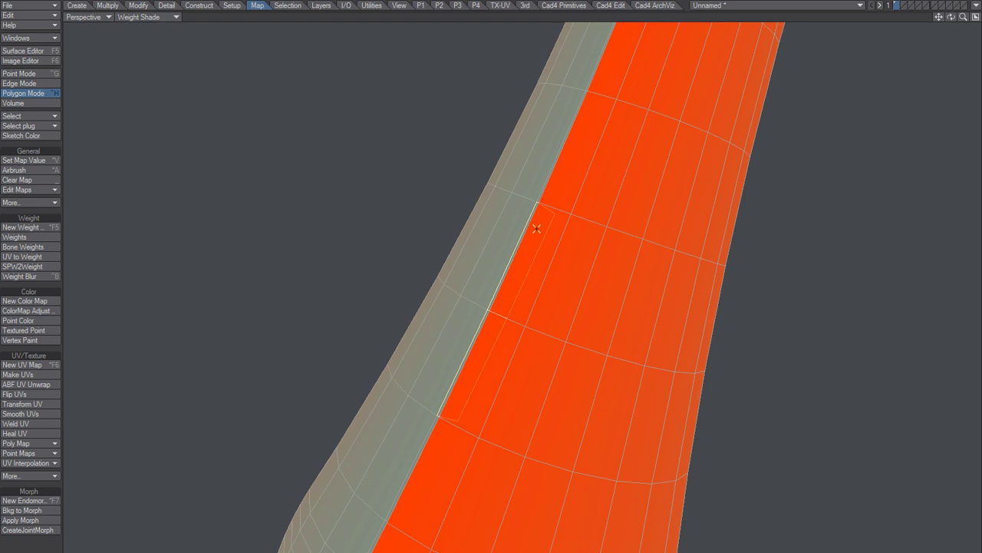
pyautogui.keyDown('alt'); pyautogui.moveTo(548, 220); pyautogui.dragTo(525, 272); pyautogui.keyUp('alt')
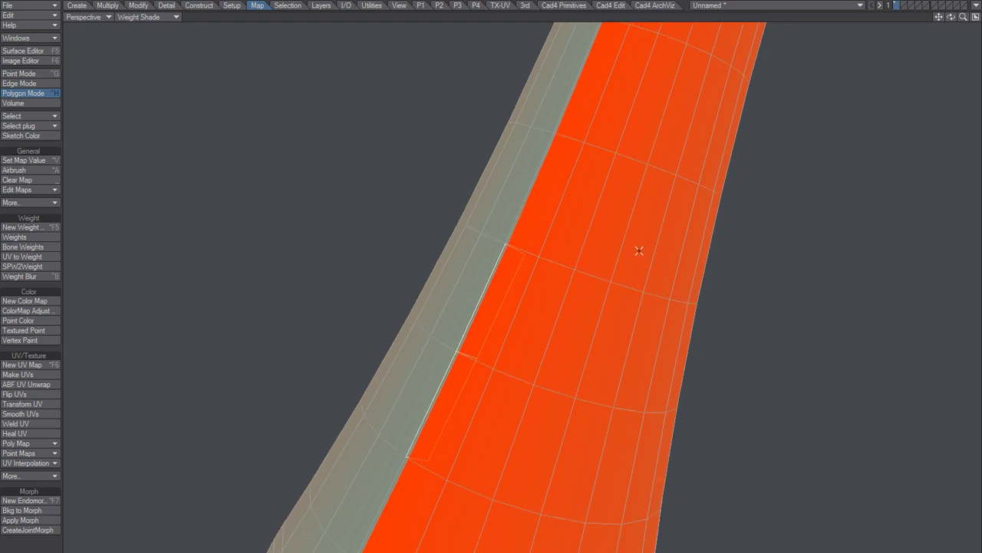
# Extend the selection along the seam with Select By Normal, using an angle tolerance of 1.0°.
pyautogui.click(206, 6)
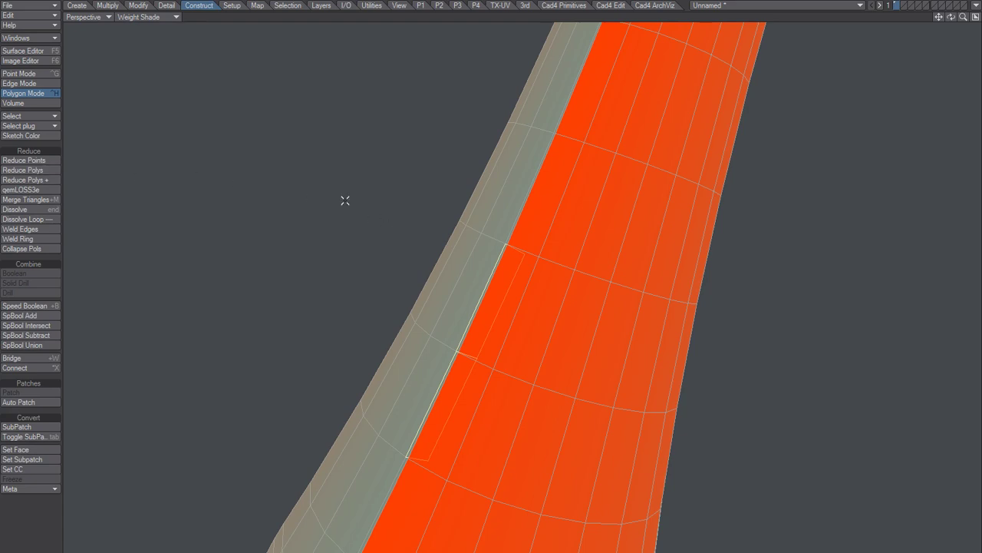
pyautogui.click(32, 115)
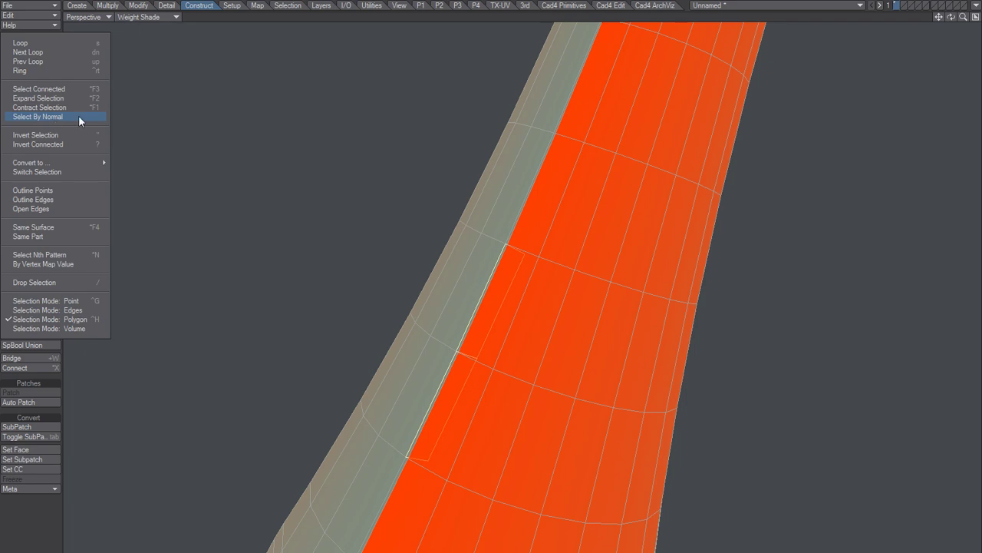
pyautogui.click(78, 116)
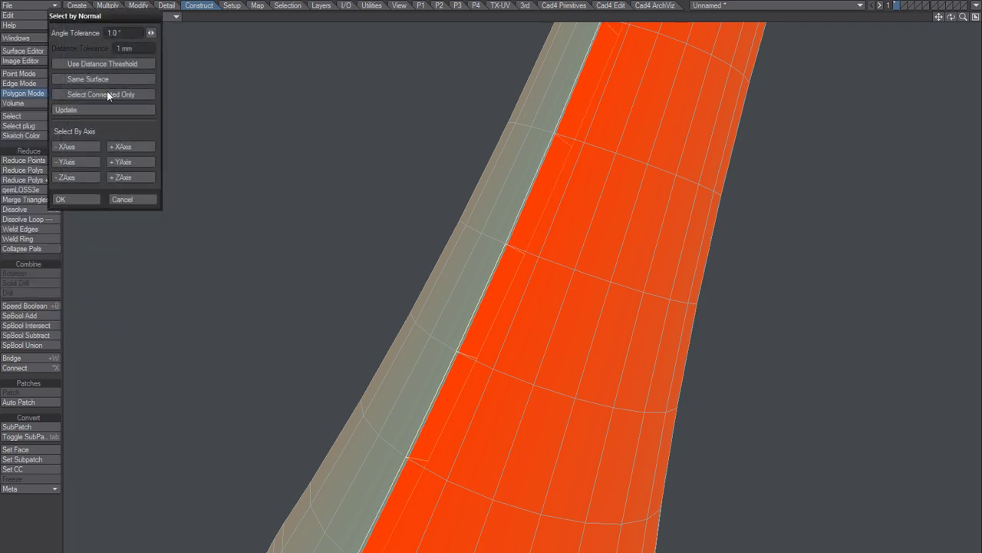
pyautogui.moveTo(102, 18); pyautogui.dragTo(247, 74)
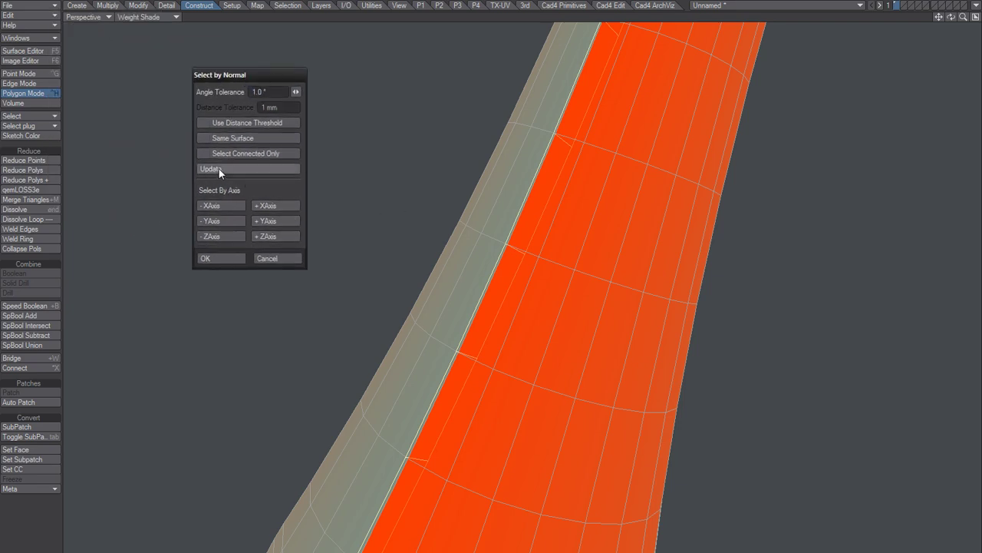
pyautogui.click(280, 92)
pyautogui.write('1')
pyautogui.press('Return')
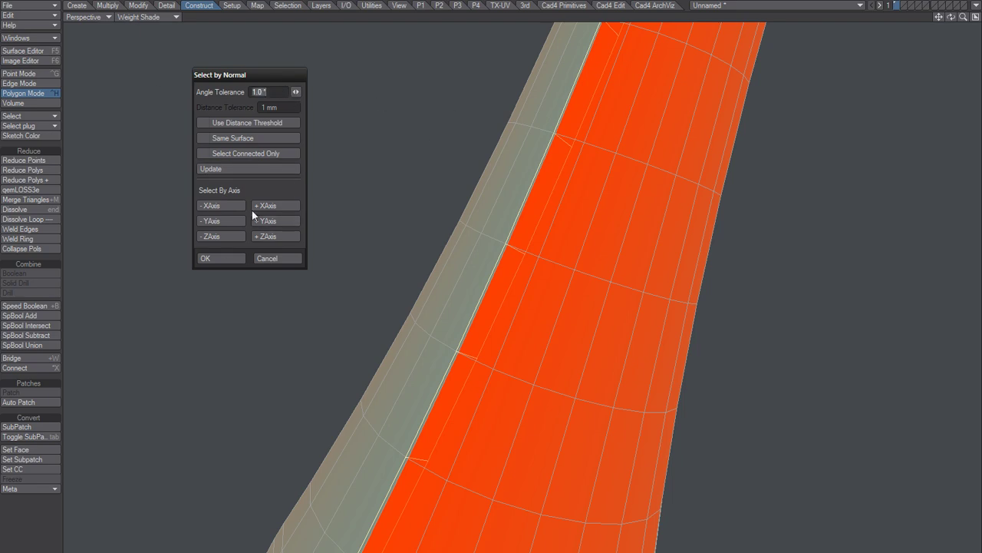
pyautogui.click(225, 168)
pyautogui.click(217, 258)
# Move the selected seam cap polygons to the second layer and return to the bottle's layer.
pyautogui.keyDown('alt'); pyautogui.moveTo(509, 251); pyautogui.dragTo(507, 309); pyautogui.keyUp('alt')
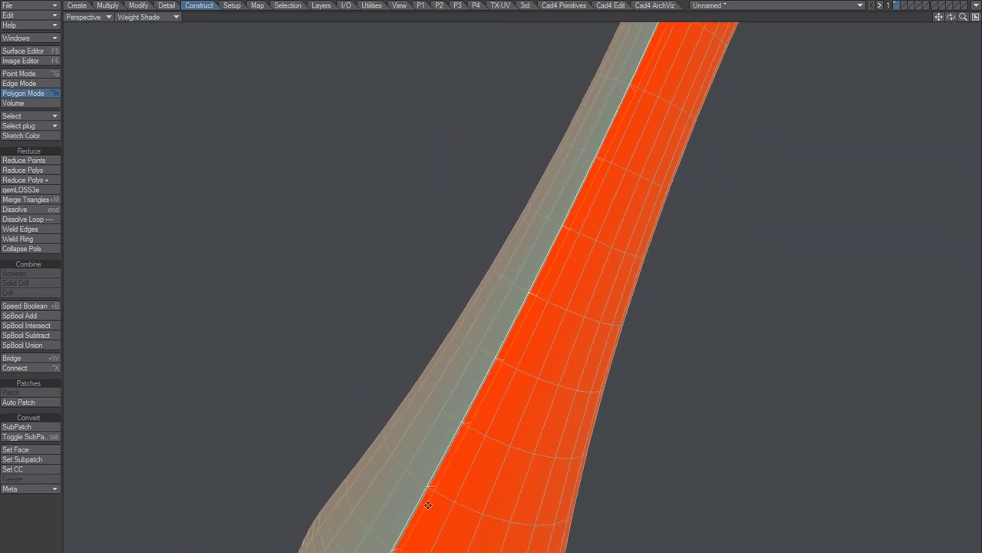
pyautogui.press('Delete')
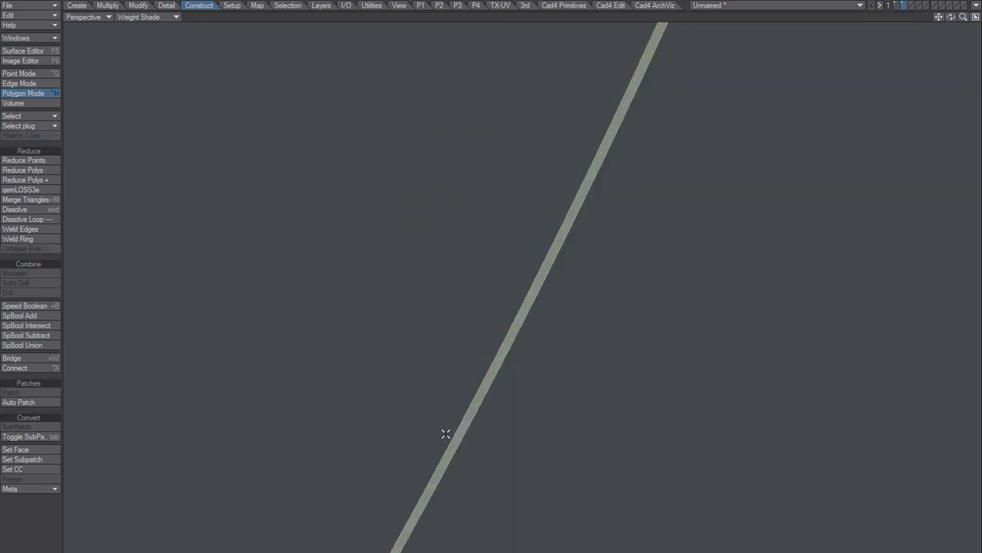
pyautogui.hotkey('ctrl', 'z')
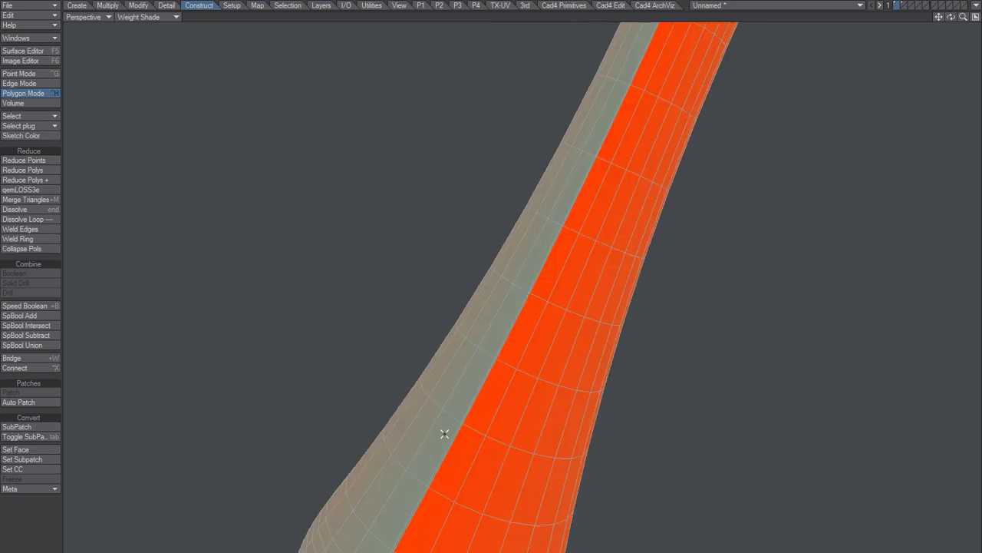
# Select the cap polygons on the seam's opposite side with Select By Normal at 1.0° angle tolerance.
pyautogui.keyDown('alt'); pyautogui.moveTo(492, 370); pyautogui.dragTo(715, 384); pyautogui.keyUp('alt')
pyautogui.keyDown('ctrl'); pyautogui.keyDown('alt'); pyautogui.moveTo(604, 329); pyautogui.dragTo(679, 314); pyautogui.keyUp('alt'); pyautogui.keyUp('ctrl')
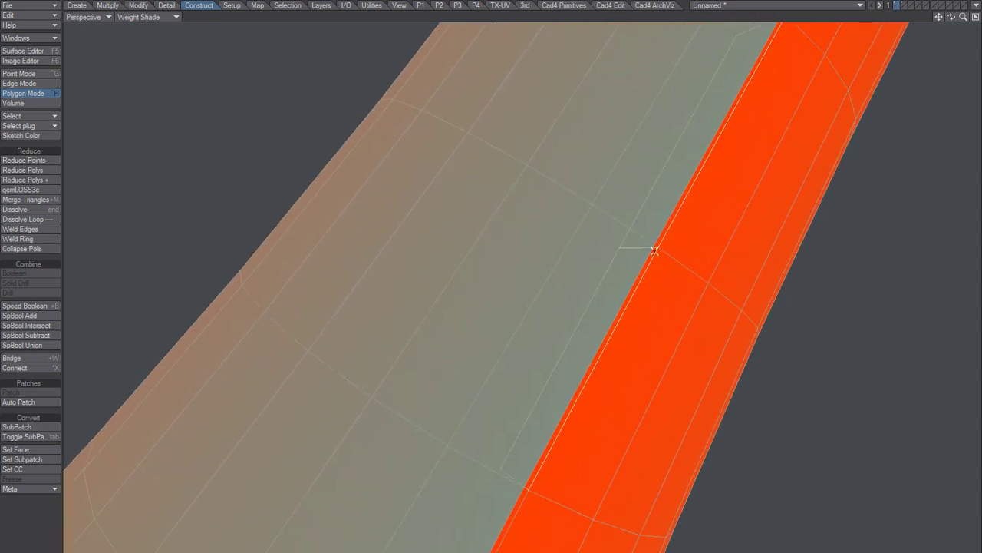
pyautogui.keyDown('alt'); pyautogui.keyDown('shift'); pyautogui.moveTo(640, 286); pyautogui.dragTo(590, 309); pyautogui.keyUp('shift'); pyautogui.keyUp('alt')
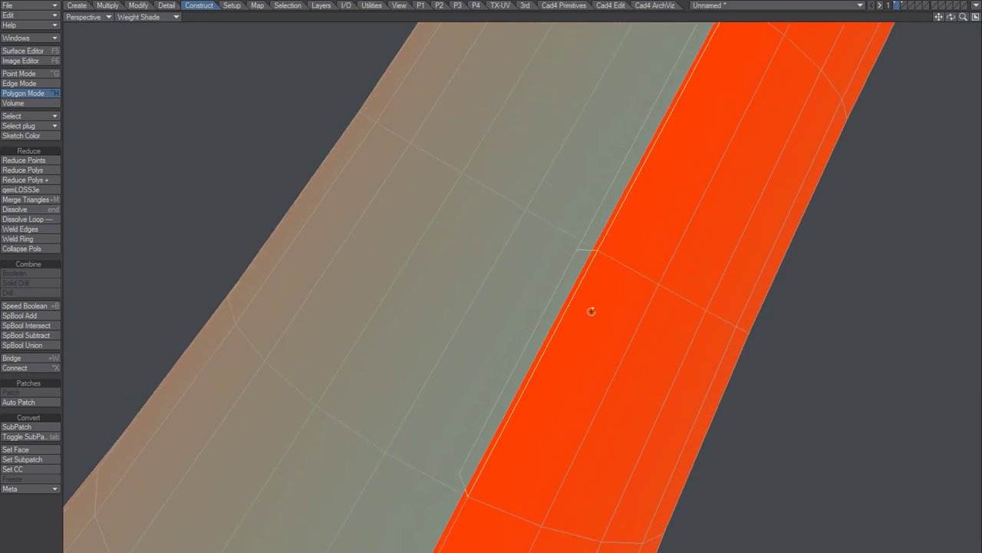
pyautogui.click(35, 115)
pyautogui.click(38, 116)
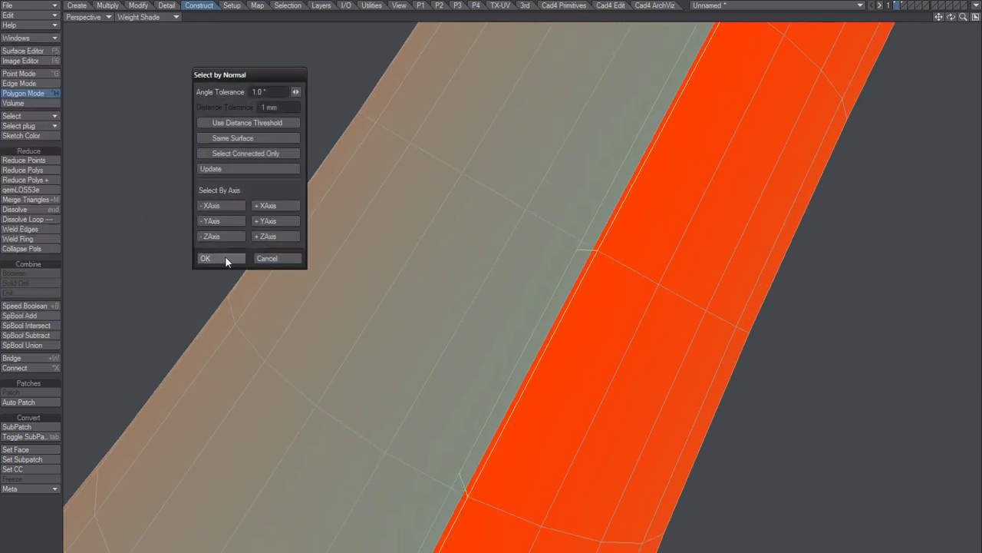
pyautogui.click(224, 258)
# Show the second layer as background and examine its points along the seam at the bottle's mouth.
pyautogui.keyDown('alt'); pyautogui.moveTo(252, 274); pyautogui.dragTo(362, 406); pyautogui.keyUp('alt')
pyautogui.keyDown('alt'); pyautogui.keyDown('shift'); pyautogui.moveTo(625, 165); pyautogui.dragTo(548, 385); pyautogui.keyUp('shift'); pyautogui.keyUp('alt')
pyautogui.keyDown('ctrl'); pyautogui.keyDown('alt'); pyautogui.moveTo(533, 338); pyautogui.dragTo(622, 279); pyautogui.keyUp('alt'); pyautogui.keyUp('ctrl')
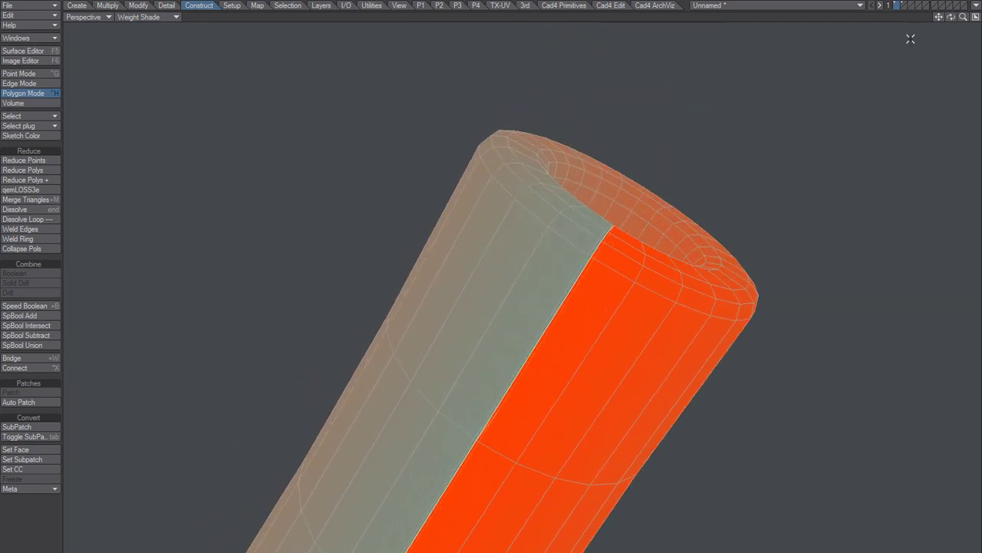
pyautogui.click(906, 11)
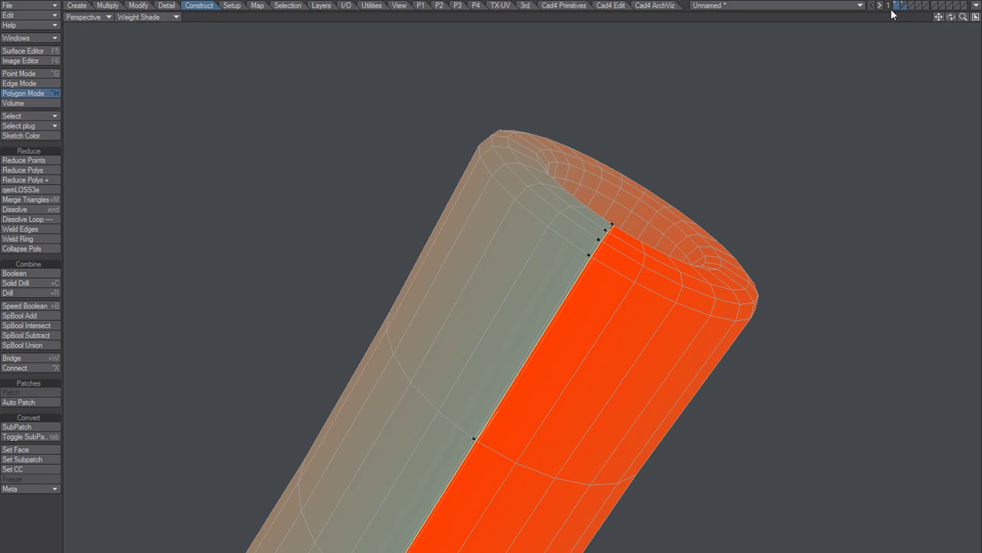
pyautogui.scroll(3, 603, 256)
pyautogui.scroll(1, 603, 257)
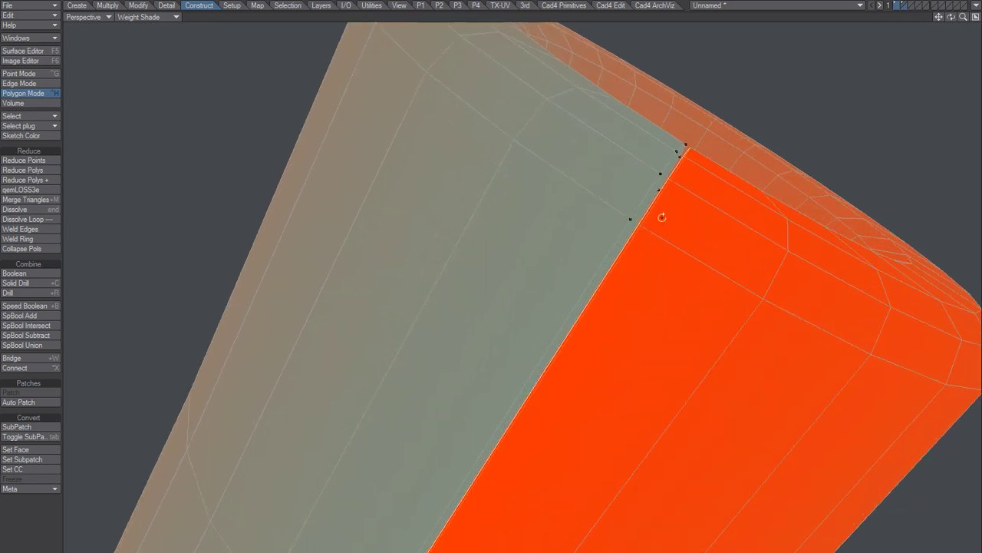
pyautogui.keyDown('alt'); pyautogui.moveTo(660, 223); pyautogui.dragTo(691, 234); pyautogui.keyUp('alt')
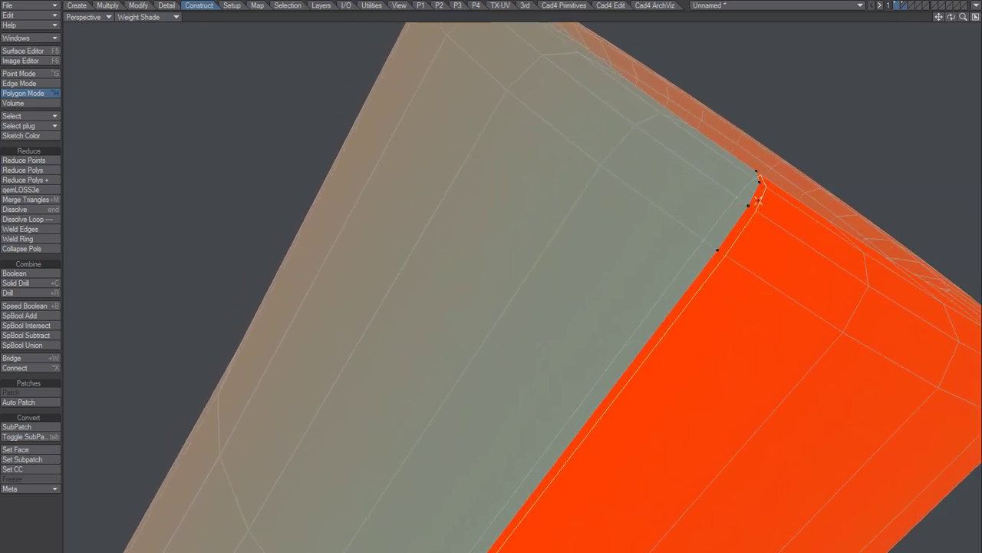
pyautogui.keyDown('alt'); pyautogui.moveTo(614, 430); pyautogui.dragTo(574, 241); pyautogui.keyUp('alt')
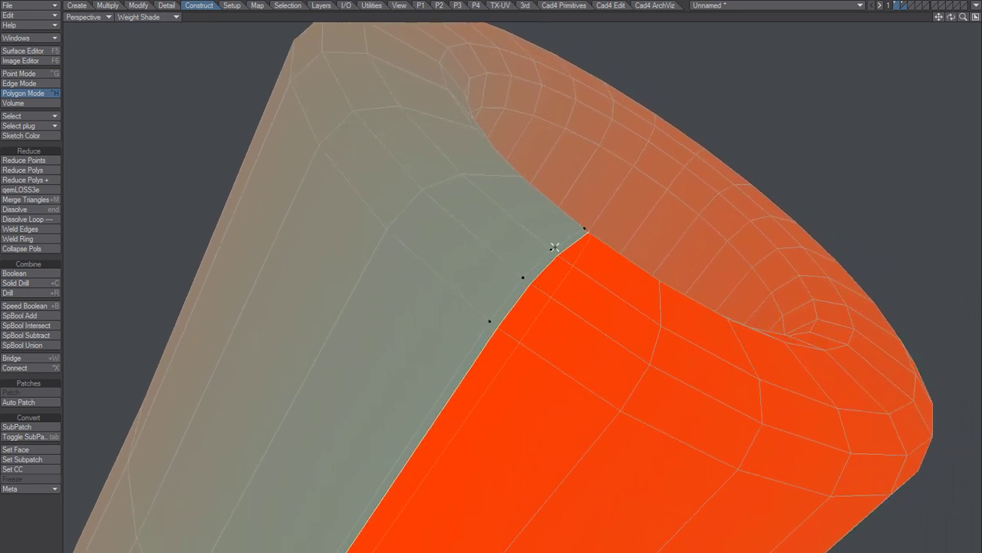
pyautogui.scroll(-3, 594, 223)
pyautogui.keyDown('alt'); pyautogui.moveTo(499, 344); pyautogui.dragTo(511, 297); pyautogui.keyUp('alt')
# Snap the selected cap polygons to the background layer with HeatShrink at 100% amount in Closest Point mode.
pyautogui.press('n')
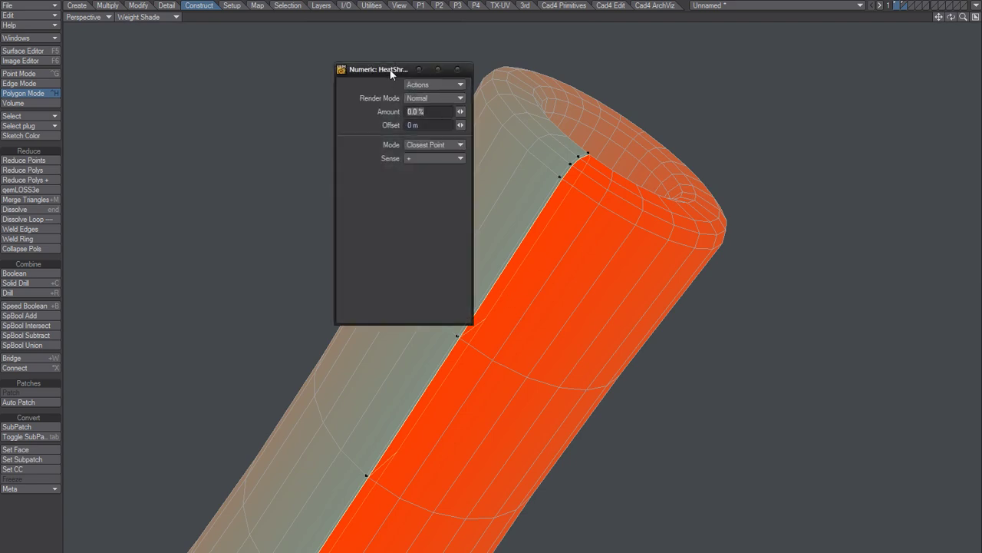
pyautogui.moveTo(388, 68); pyautogui.dragTo(202, 63)
pyautogui.click(244, 140)
pyautogui.click(247, 140)
pyautogui.click(246, 107)
pyautogui.write('100')
pyautogui.press('Tab')
pyautogui.scroll(6, 621, 175)
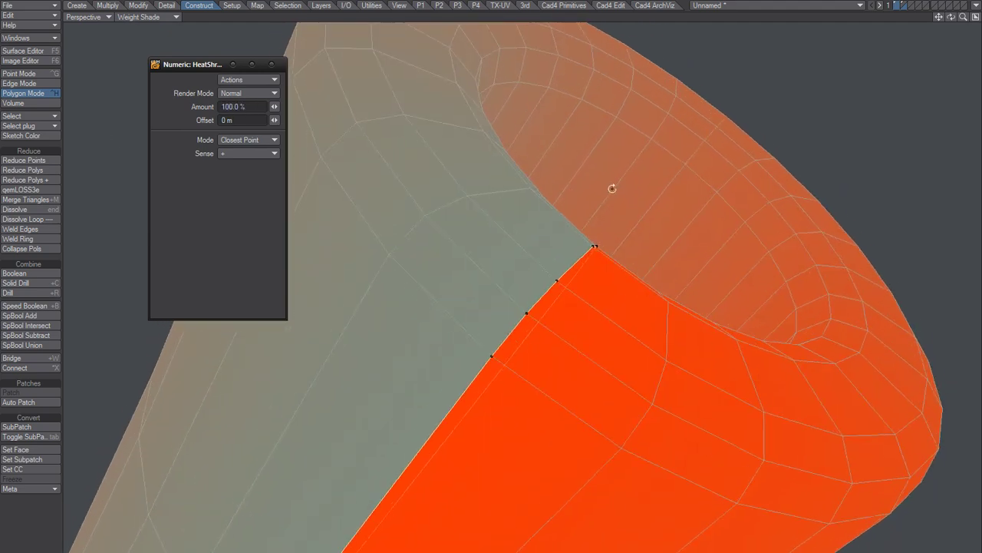
pyautogui.click(272, 65)
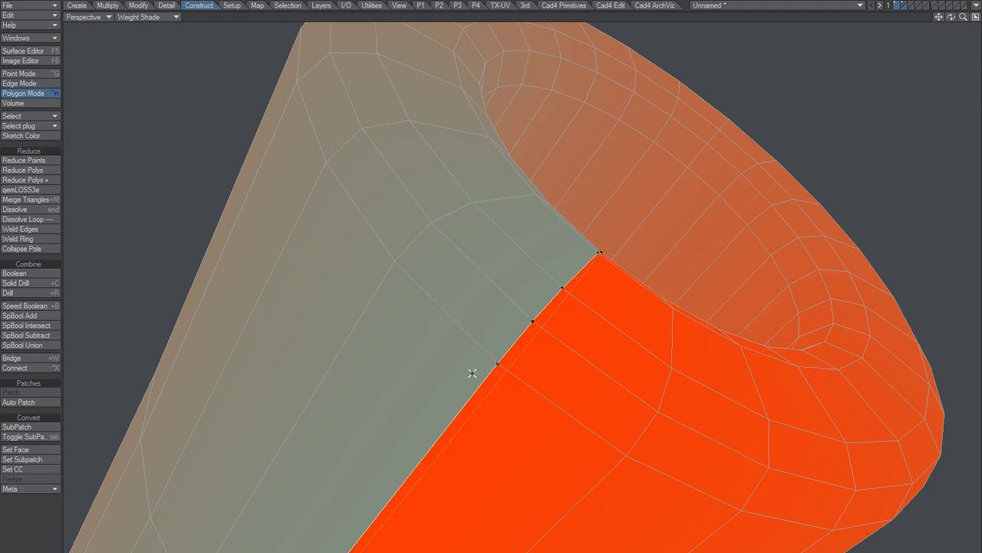
# Display the perspective view in Wireframe and select the remaining cap polygon inside the bottle's mouth.
pyautogui.keyDown('ctrl'); pyautogui.keyDown('alt'); pyautogui.moveTo(505, 366); pyautogui.dragTo(437, 381); pyautogui.keyUp('alt'); pyautogui.keyUp('ctrl')
pyautogui.keyDown('alt'); pyautogui.moveTo(474, 426); pyautogui.dragTo(461, 365); pyautogui.keyUp('alt')
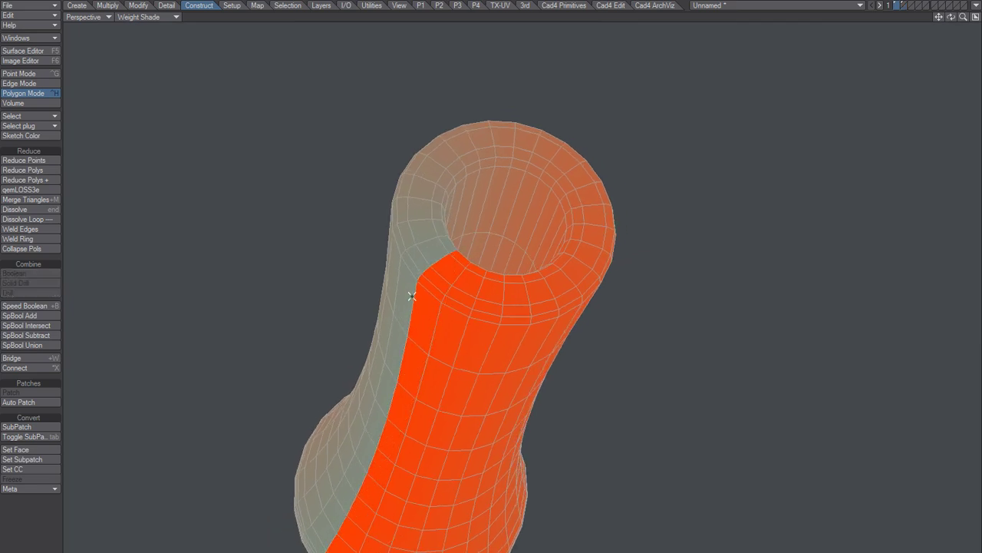
pyautogui.scroll(3, 426, 287)
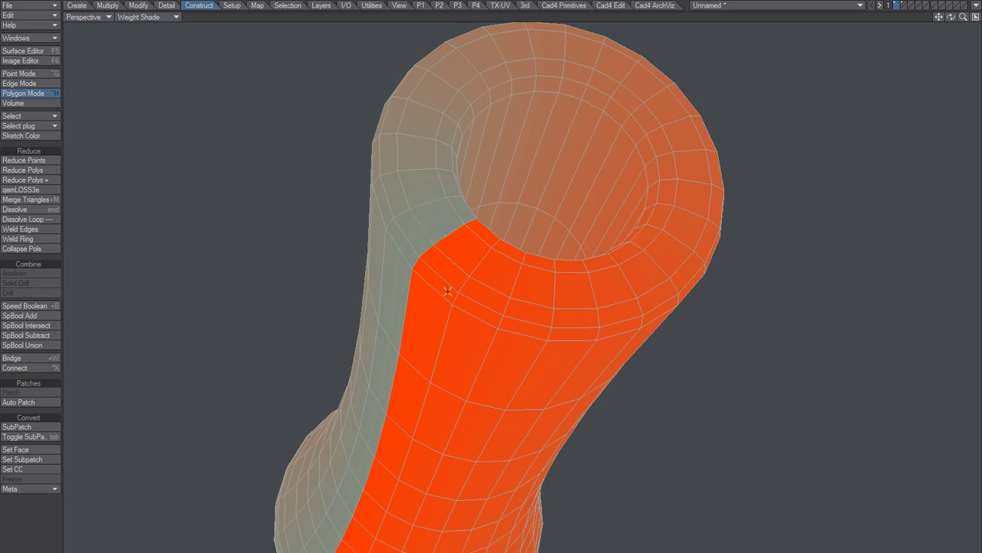
pyautogui.keyDown('alt'); pyautogui.moveTo(480, 252); pyautogui.dragTo(501, 239); pyautogui.keyUp('alt')
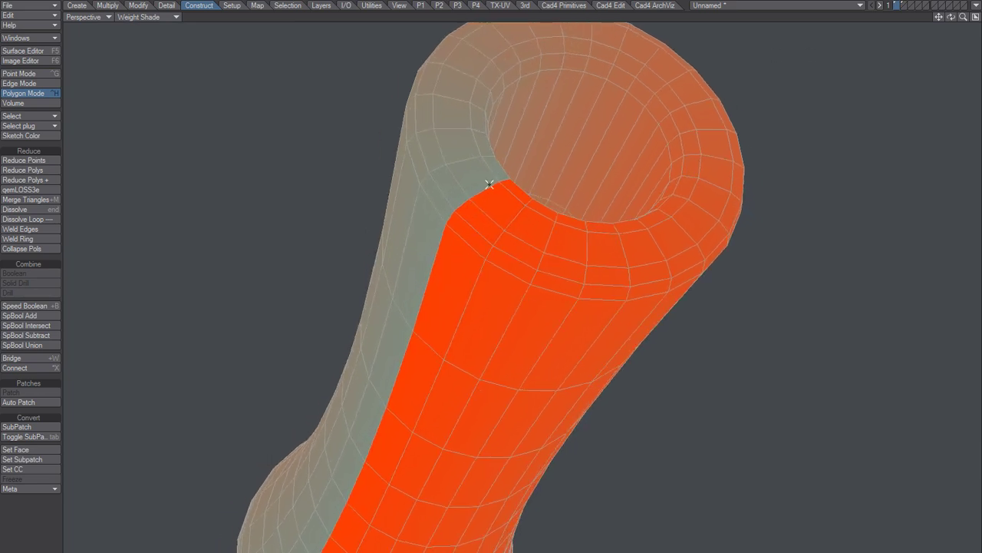
pyautogui.keyDown('alt'); pyautogui.moveTo(498, 184); pyautogui.dragTo(411, 195); pyautogui.keyUp('alt')
pyautogui.click(140, 17)
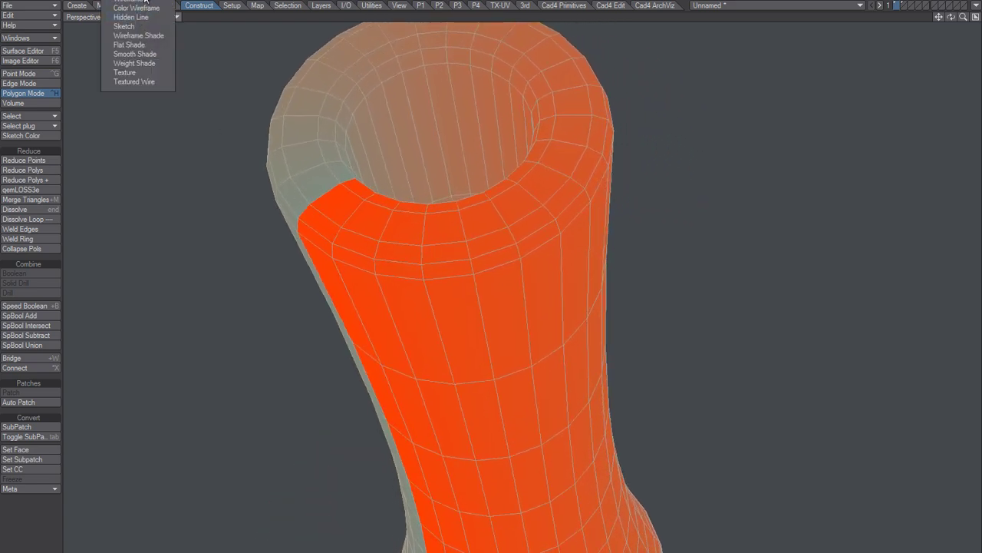
pyautogui.click(144, 5)
pyautogui.moveTo(332, 197); pyautogui.dragTo(319, 199)
pyautogui.click(318, 180)
pyautogui.click(337, 214)
pyautogui.keyDown('alt'); pyautogui.moveTo(361, 229); pyautogui.dragTo(261, 199); pyautogui.keyUp('alt')
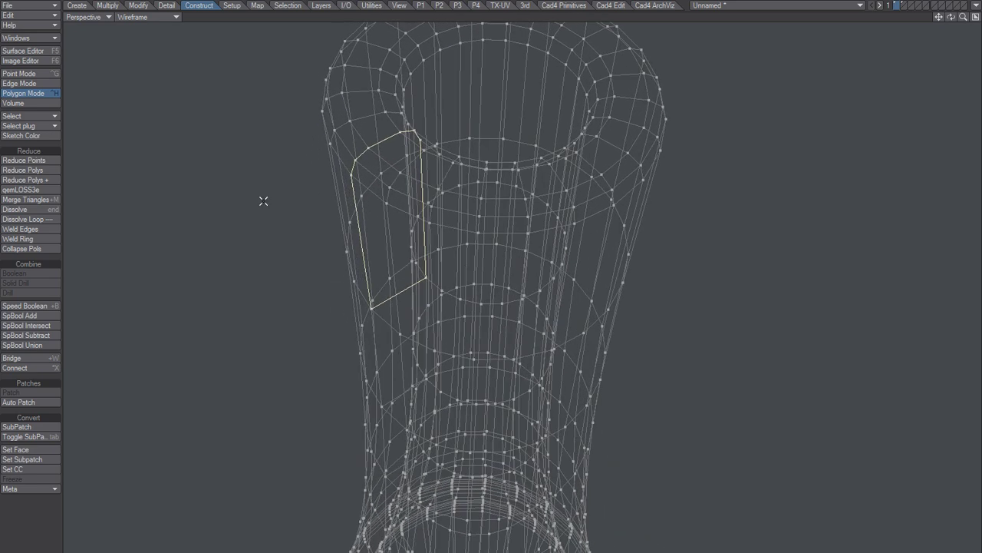
# Select all remaining cap polygons along the seam by normal with 1.0° tolerance and delete them.
pyautogui.click(38, 115)
pyautogui.click(41, 115)
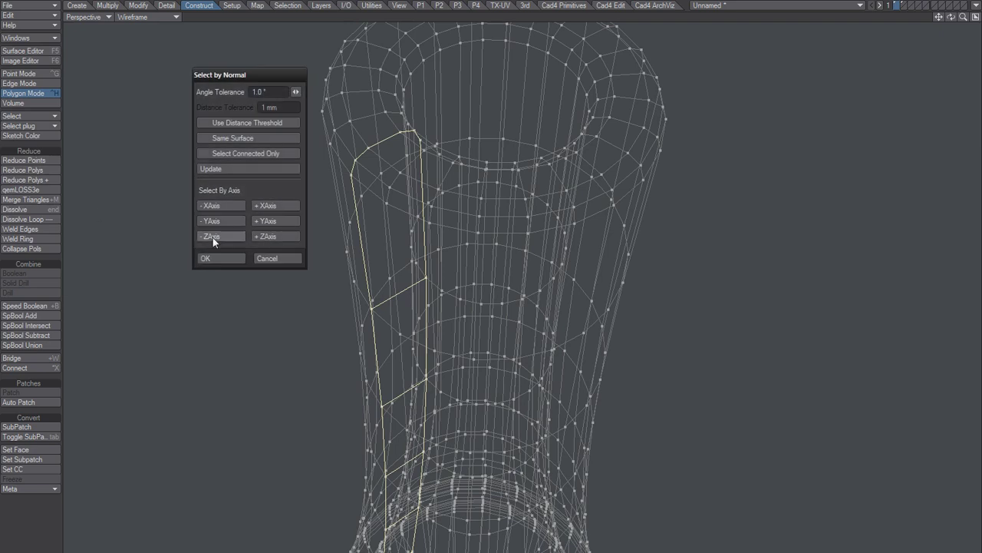
pyautogui.click(222, 259)
pyautogui.keyDown('alt'); pyautogui.moveTo(374, 432); pyautogui.dragTo(378, 253); pyautogui.keyUp('alt')
pyautogui.press('Delete')
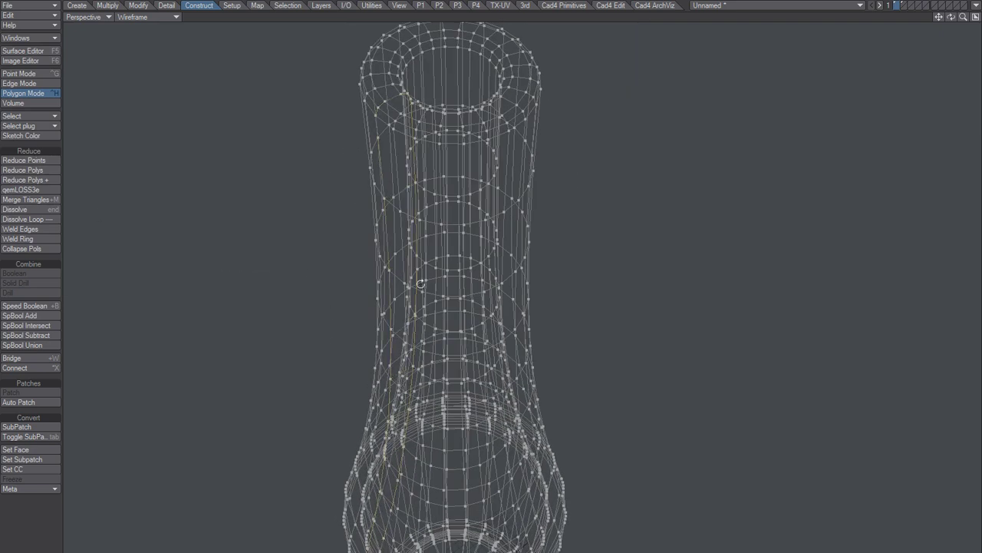
# Display the whole bottle in Smooth Shade in the perspective view.
pyautogui.keyDown('alt'); pyautogui.moveTo(450, 126); pyautogui.dragTo(510, 172); pyautogui.keyUp('alt')
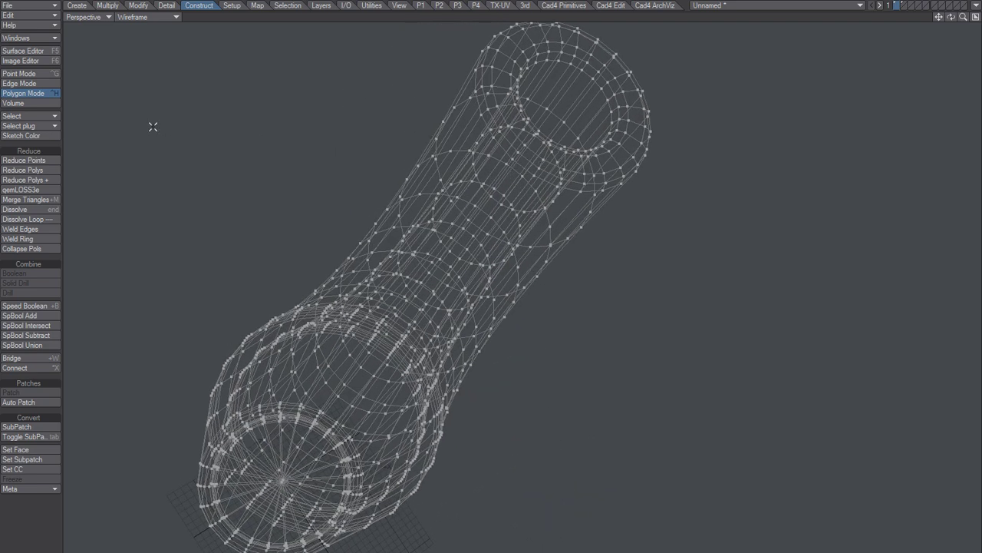
pyautogui.keyDown('alt'); pyautogui.moveTo(422, 169); pyautogui.dragTo(545, 196); pyautogui.keyUp('alt')
pyautogui.click(160, 17)
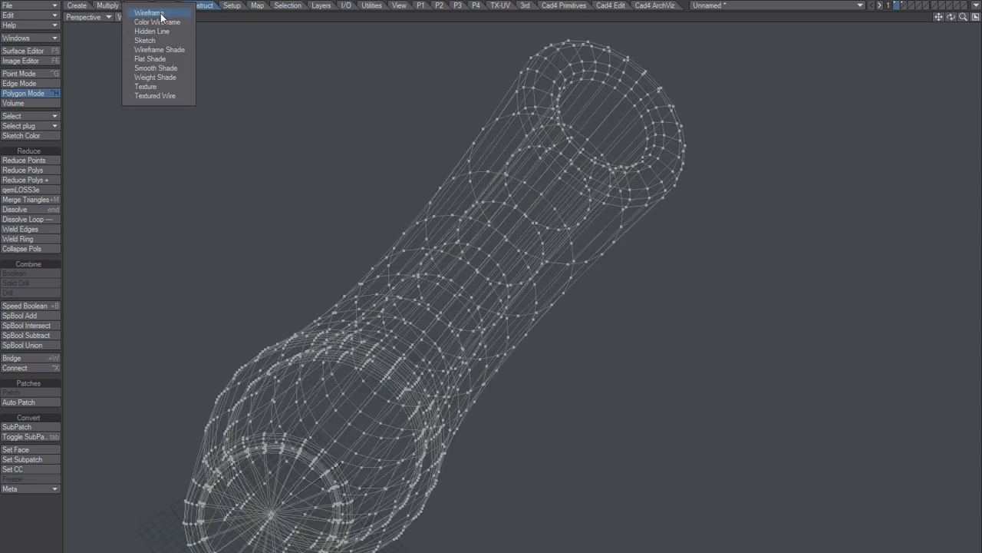
pyautogui.click(156, 69)
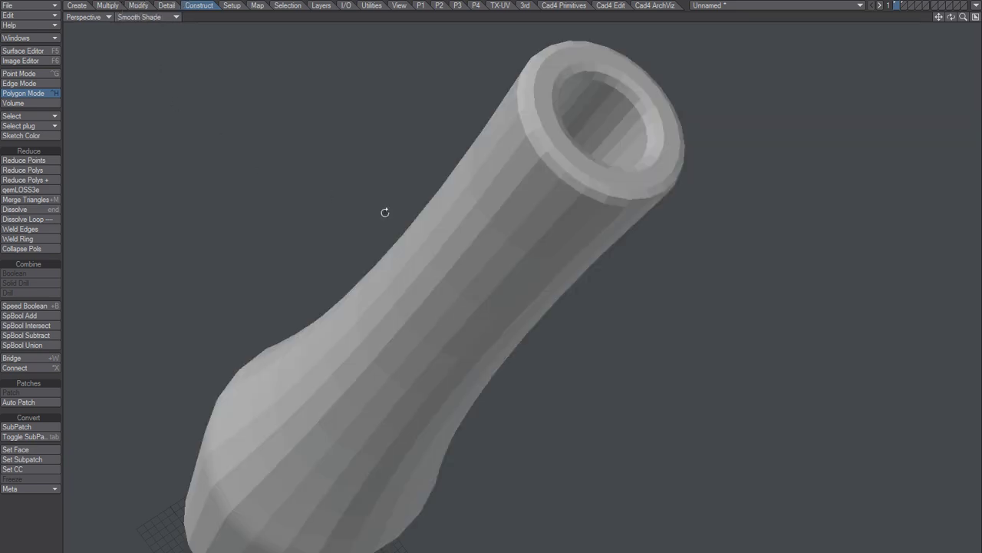
# Display the bottle in Weight Shade in the perspective view to show the weight map at the seam.
pyautogui.moveTo(423, 213)
pyautogui.keyDown('alt'); pyautogui.mouseDown()
pyautogui.moveTo(479, 202)
pyautogui.moveTo(304, 94)
pyautogui.mouseUp(); pyautogui.keyUp('alt')
pyautogui.click(169, 18)
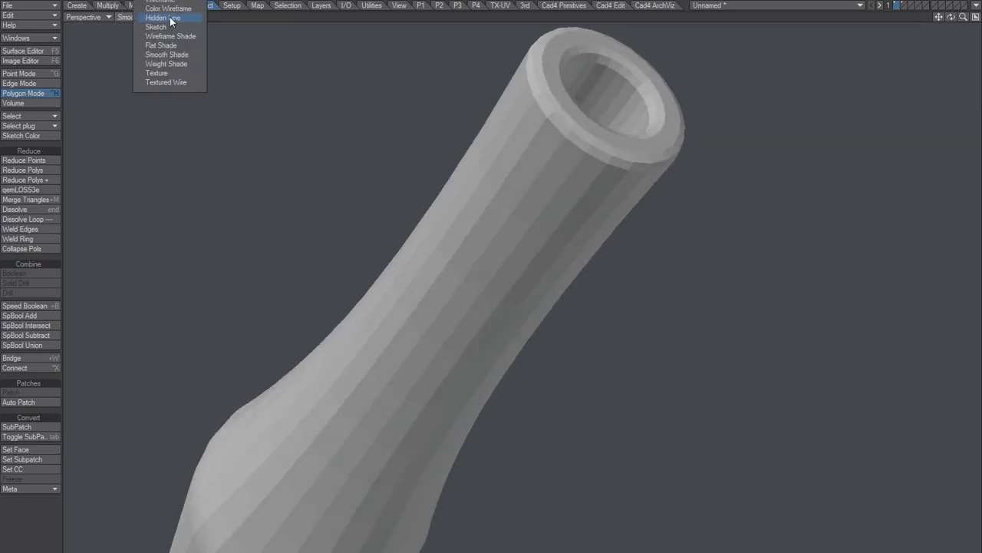
pyautogui.click(169, 64)
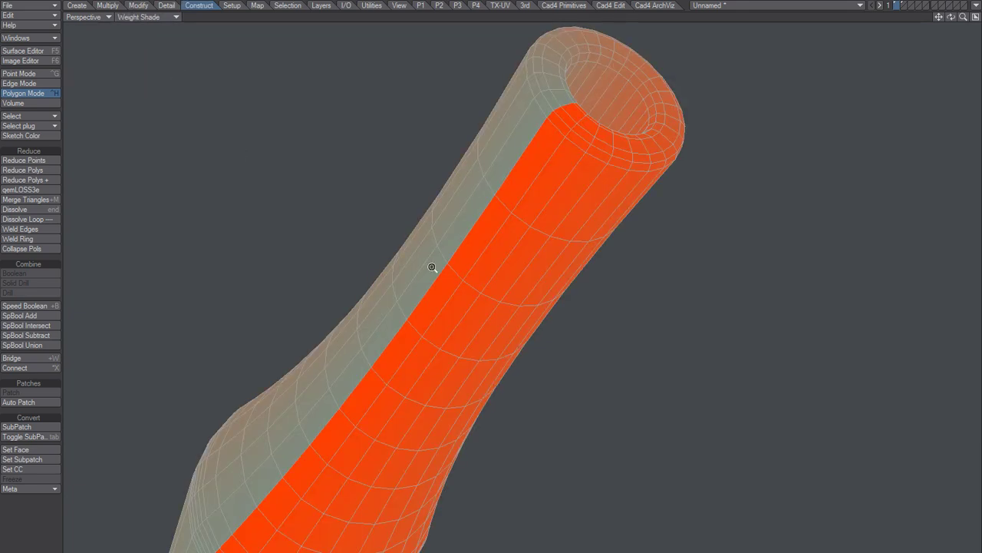
pyautogui.moveTo(423, 272)
pyautogui.keyDown('alt'); pyautogui.mouseDown()
pyautogui.moveTo(375, 307)
pyautogui.moveTo(481, 262)
pyautogui.moveTo(468, 300)
pyautogui.moveTo(487, 340)
pyautogui.moveTo(462, 447)
pyautogui.moveTo(532, 290)
pyautogui.moveTo(432, 340)
pyautogui.moveTo(434, 353)
pyautogui.moveTo(619, 265)
pyautogui.moveTo(461, 285)
pyautogui.moveTo(450, 314)
pyautogui.moveTo(479, 302)
pyautogui.moveTo(387, 434)
pyautogui.moveTo(423, 381)
pyautogui.moveTo(388, 404)
pyautogui.moveTo(499, 368)
pyautogui.moveTo(519, 347)
pyautogui.moveTo(450, 327)
pyautogui.moveTo(671, 253)
pyautogui.moveTo(281, 476)
pyautogui.moveTo(533, 313)
pyautogui.moveTo(437, 287)
pyautogui.moveTo(418, 294)
pyautogui.mouseUp(); pyautogui.keyUp('alt')
# Return to the four-view layout, fit the bottle in all views and change the UV Texture view to Top (XZ).
pyautogui.click(976, 17)
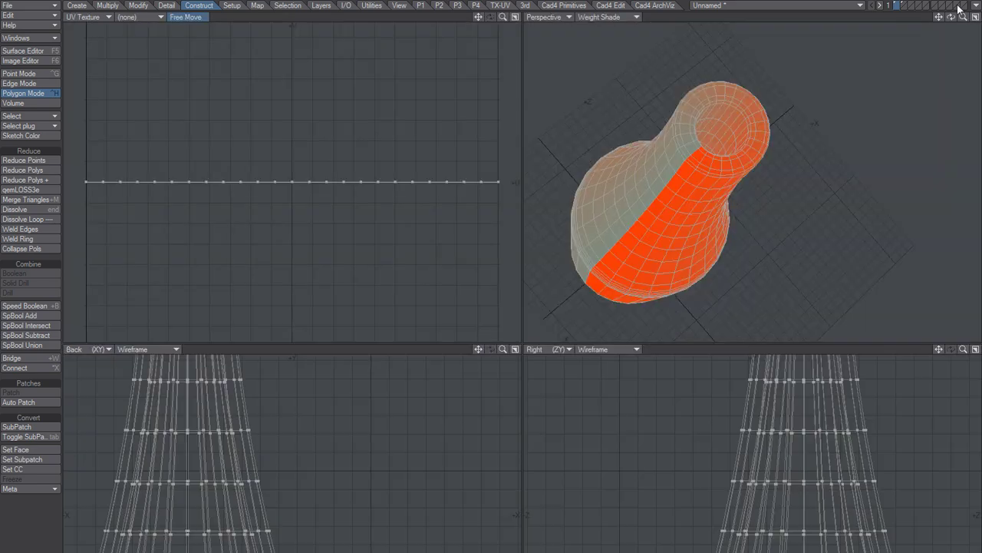
pyautogui.press('a')
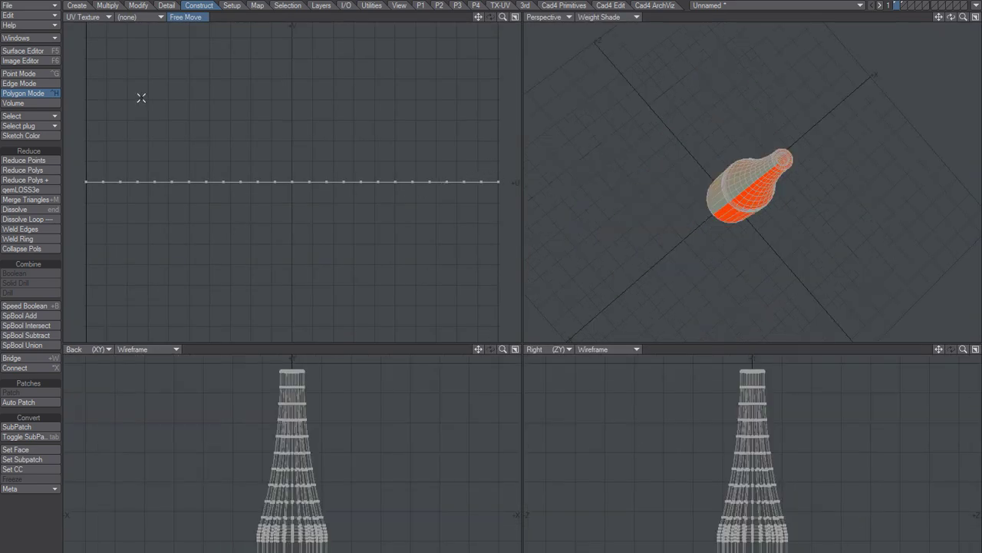
pyautogui.click(88, 17)
pyautogui.click(86, 11)
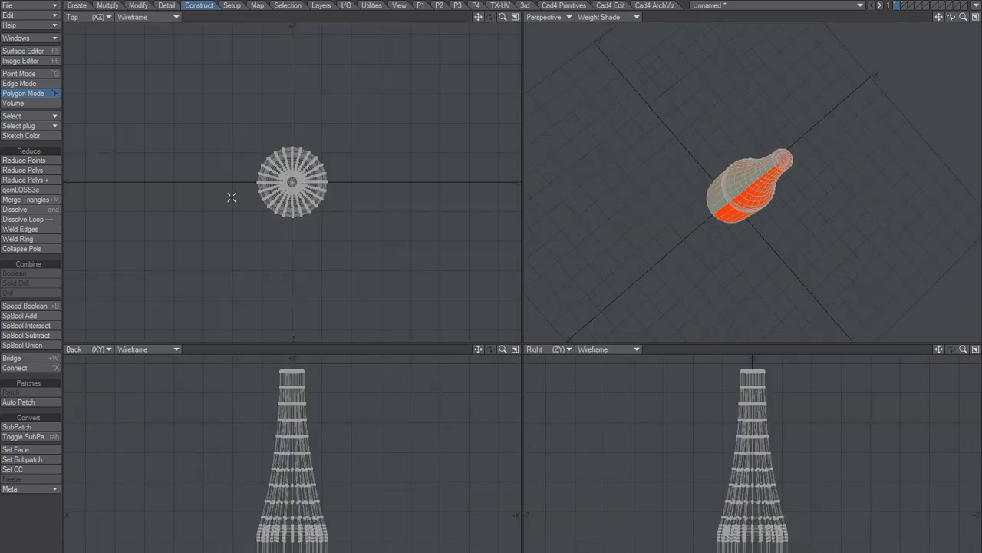
# Rotate the bottle 64° about the Y axis around its centre in the Top view, with falloff set to Weight Map.
pyautogui.keyDown('ctrl'); pyautogui.keyDown('alt'); pyautogui.moveTo(280, 188); pyautogui.dragTo(319, 183); pyautogui.keyUp('alt'); pyautogui.keyUp('ctrl')
pyautogui.keyDown('alt'); pyautogui.moveTo(806, 179); pyautogui.dragTo(796, 191); pyautogui.keyUp('alt')
pyautogui.press('n')
pyautogui.click(237, 178)
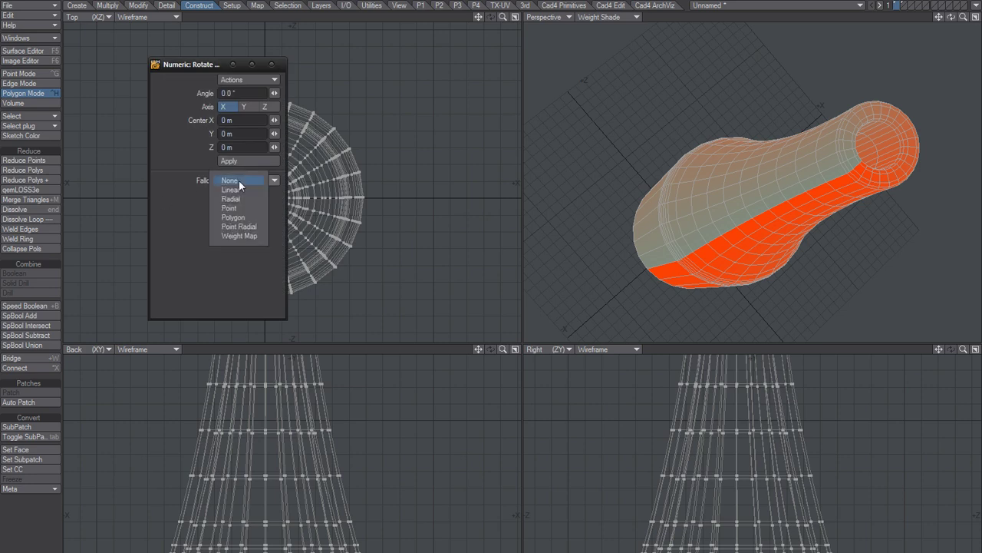
pyautogui.click(233, 236)
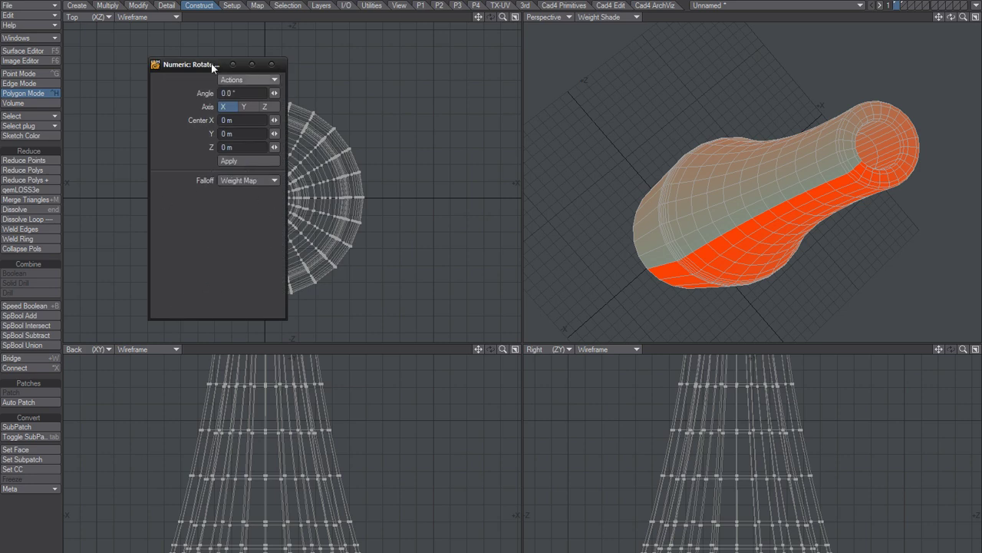
pyautogui.moveTo(207, 61); pyautogui.dragTo(469, 54)
pyautogui.moveTo(266, 196); pyautogui.dragTo(323, 196)
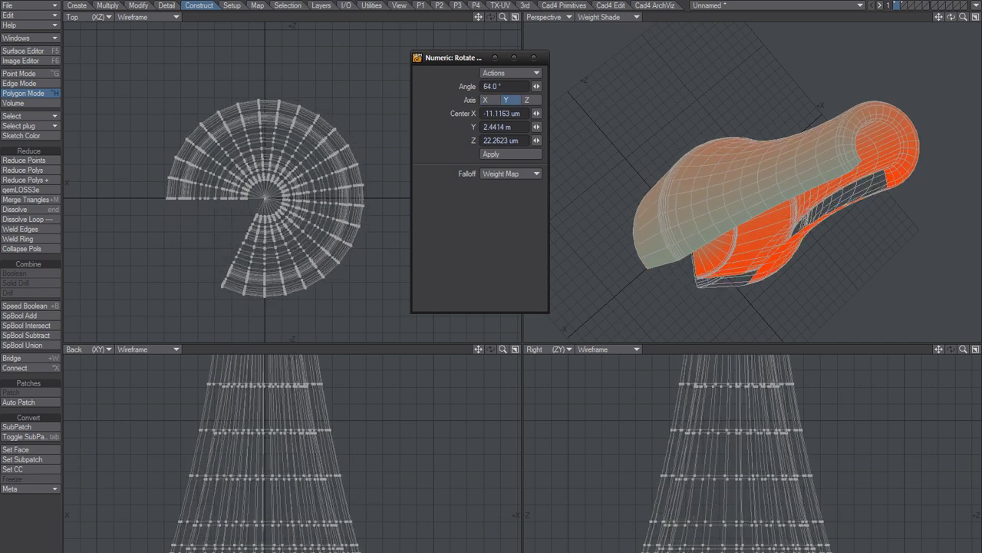
# Reset the weight-mapped rotation angle to 0° and close the numeric rotation settings.
pyautogui.moveTo(536, 86)
pyautogui.mouseDown()
pyautogui.moveTo(633, 86)
pyautogui.moveTo(537, 86)
pyautogui.mouseUp()
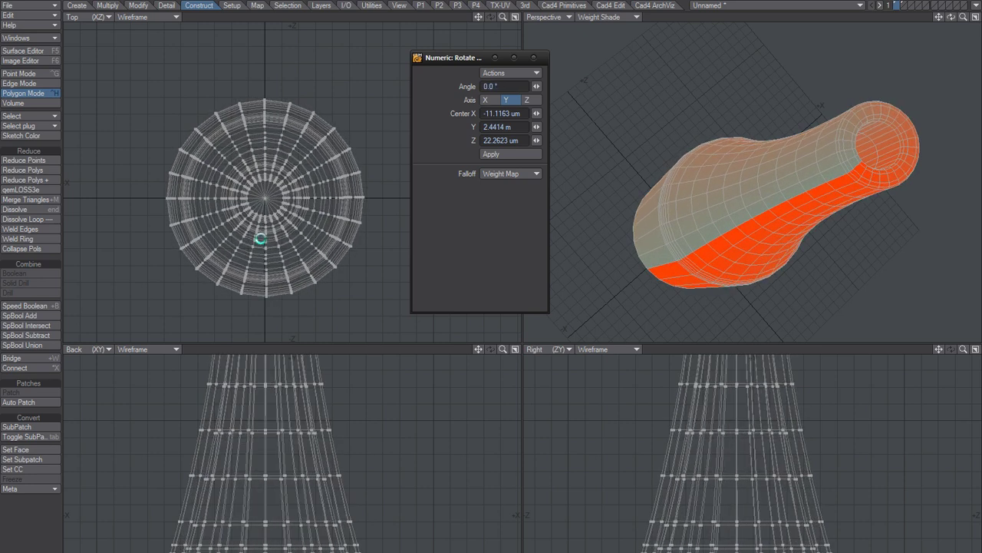
pyautogui.hotkey('shift', 'u')
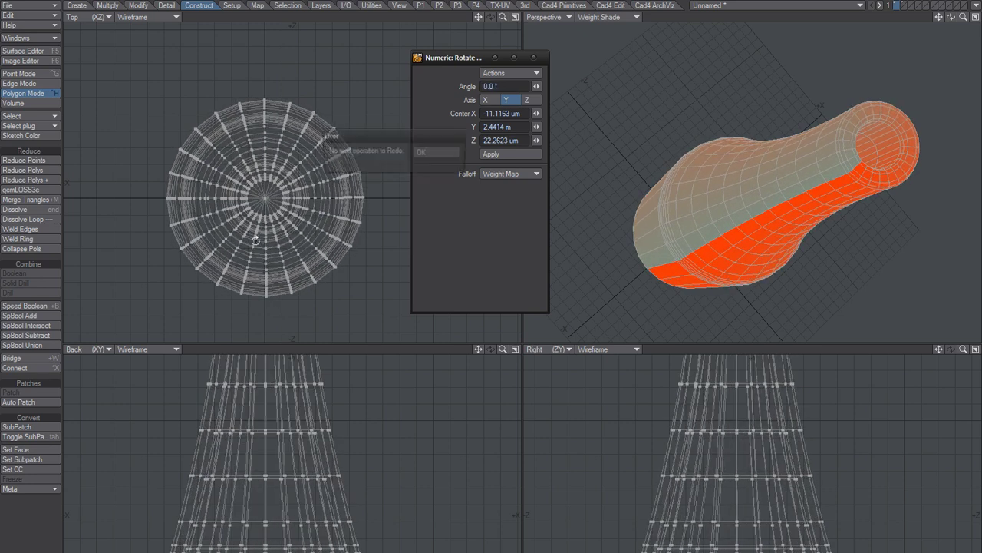
pyautogui.click(433, 155)
pyautogui.click(535, 57)
# Maximize the perspective view and inspect the weight map along the full length of the bottle.
pyautogui.keyDown('alt'); pyautogui.moveTo(543, 72); pyautogui.dragTo(698, 178); pyautogui.keyUp('alt')
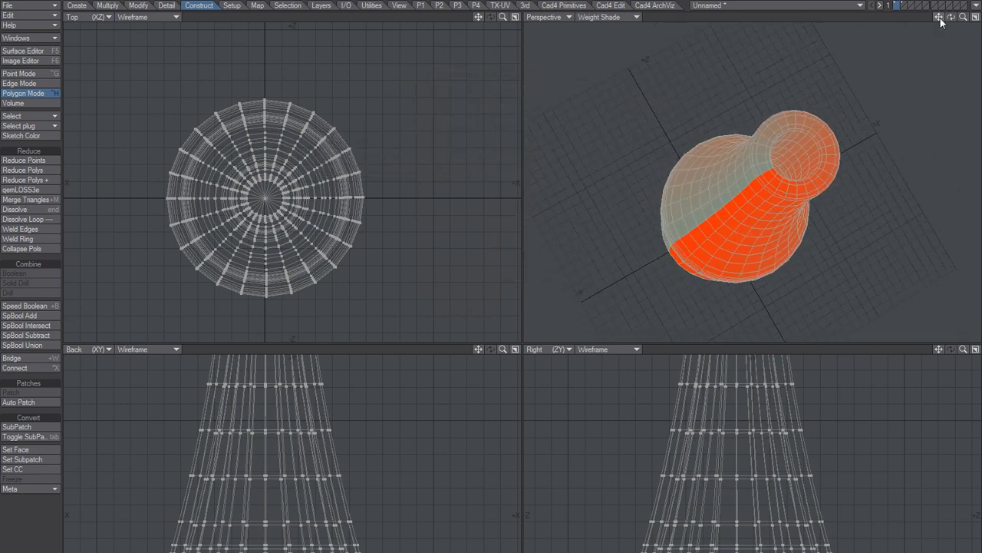
pyautogui.click(976, 17)
pyautogui.keyDown('alt'); pyautogui.moveTo(515, 226); pyautogui.dragTo(587, 247); pyautogui.keyUp('alt')
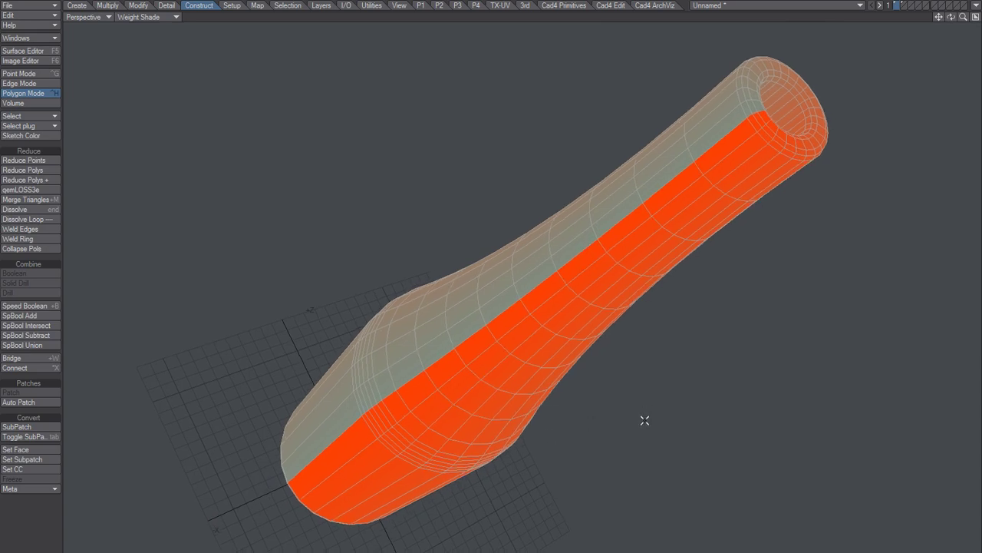